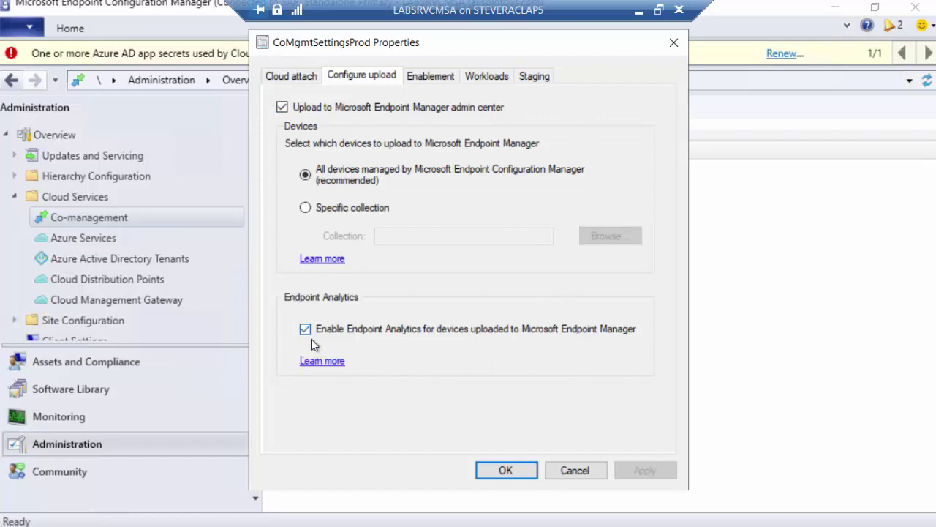
# Close the CoMgmtSettingsProd properties without saving and minimize the virtual machine window
pyautogui.click(579, 472)
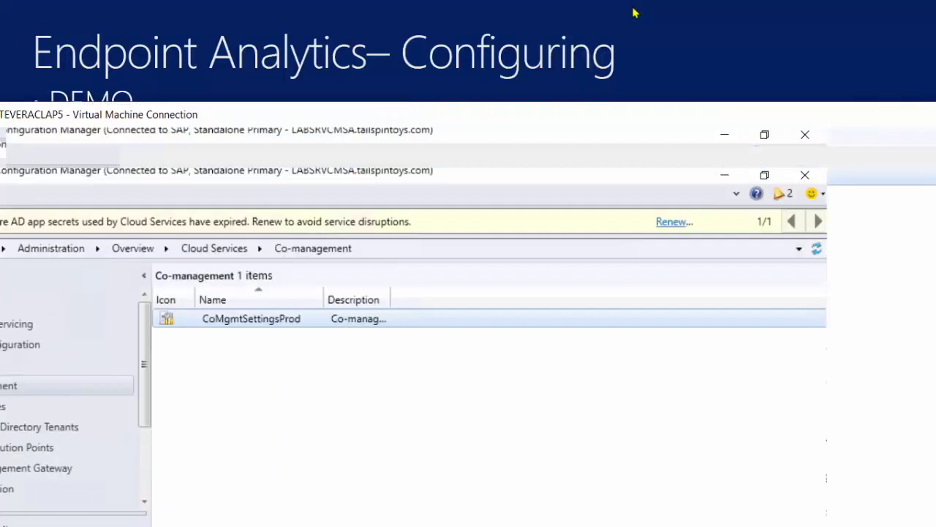
pyautogui.click(639, 11)
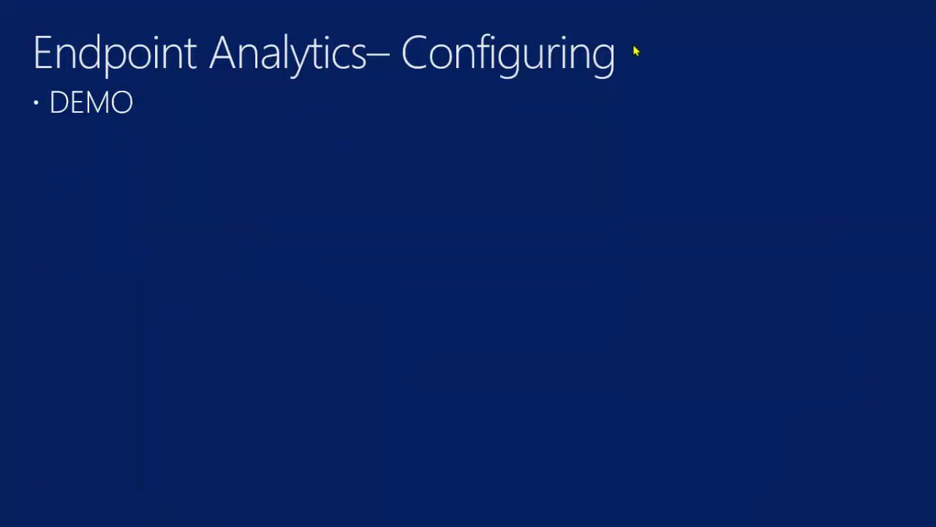
pyautogui.click(603, 165)
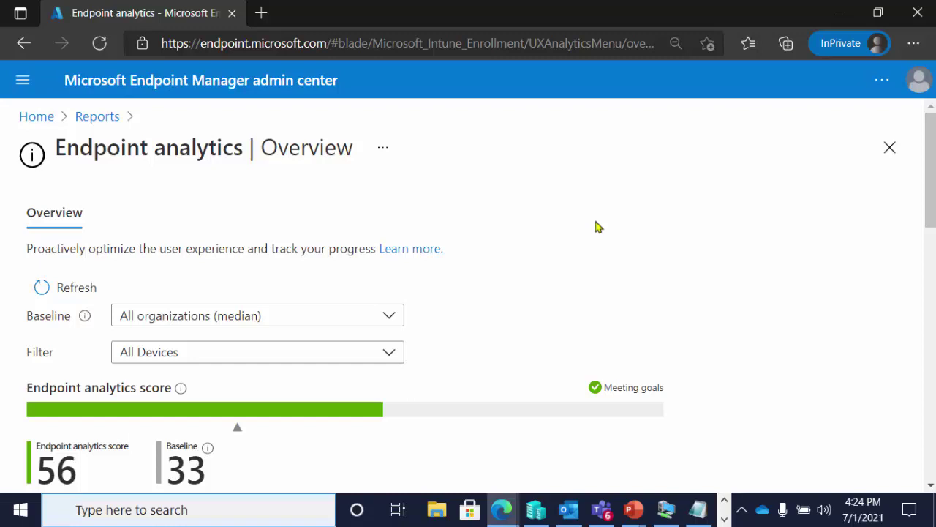
# Review the baseline and device filter choices on the Endpoint analytics overview, keeping All organizations (median) and All Devices
pyautogui.scroll(-2, 609, 229)
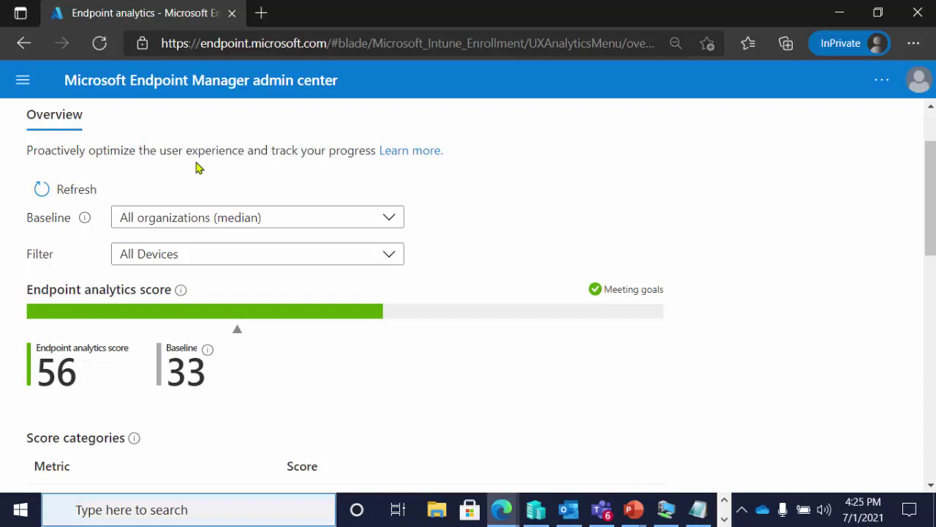
pyautogui.click(226, 219)
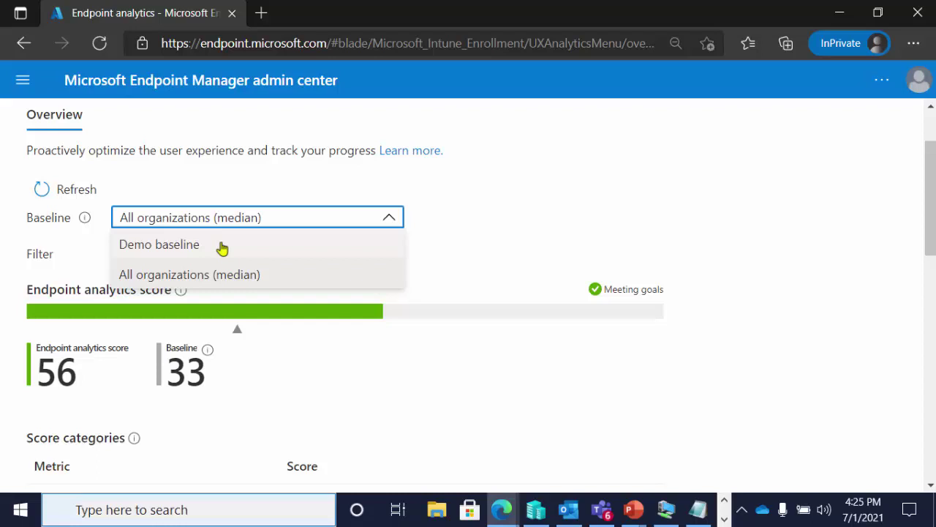
pyautogui.click(200, 278)
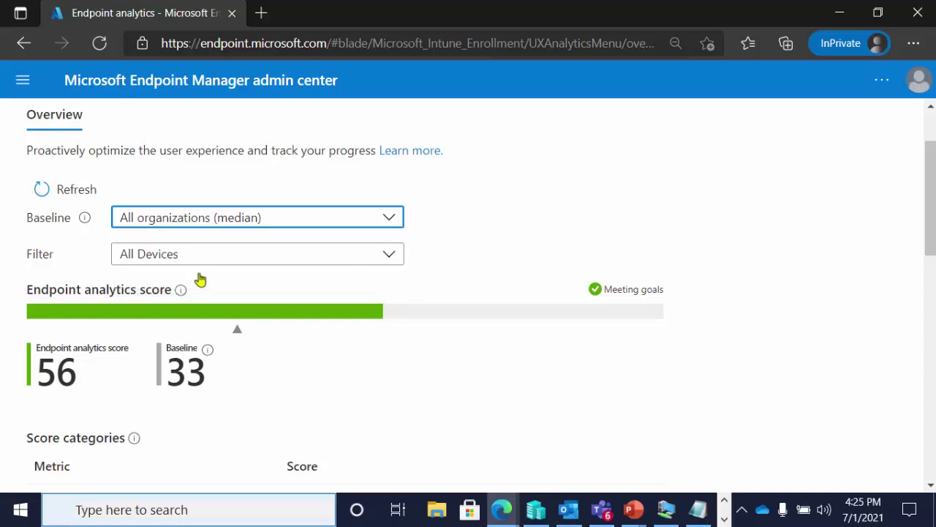
pyautogui.click(201, 259)
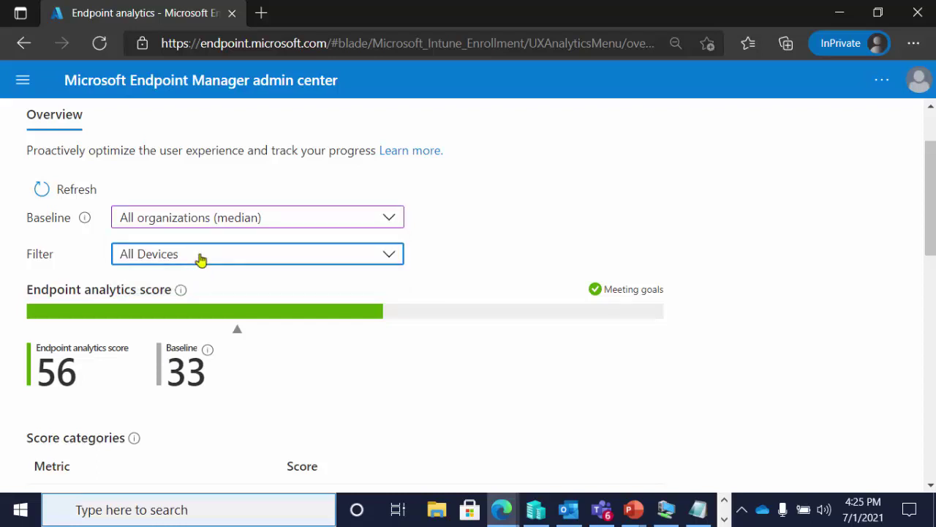
pyautogui.click(201, 260)
pyautogui.moveTo(312, 313)
pyautogui.moveTo(239, 334)
# Examine the score categories against their baselines and the insights and recommendations on the Endpoint analytics overview
pyautogui.moveTo(933, 197); pyautogui.dragTo(934, 289)
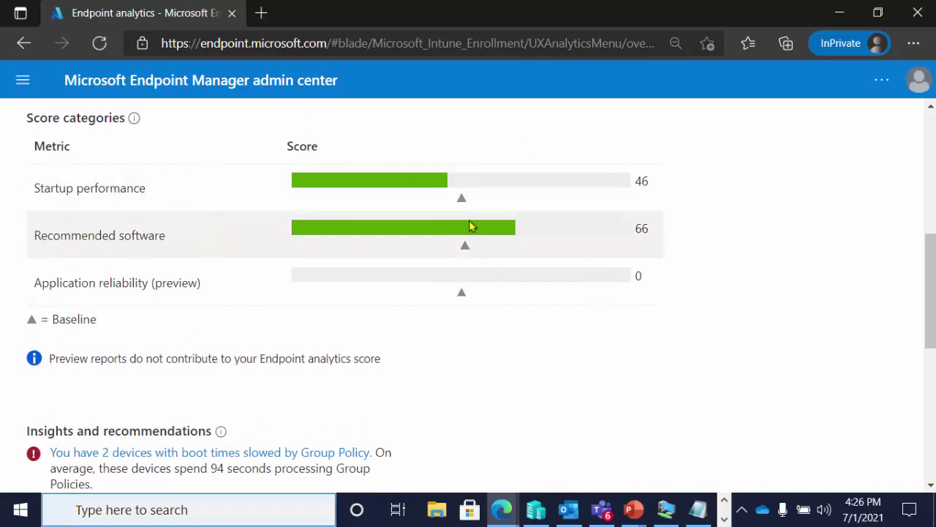
pyautogui.moveTo(465, 205)
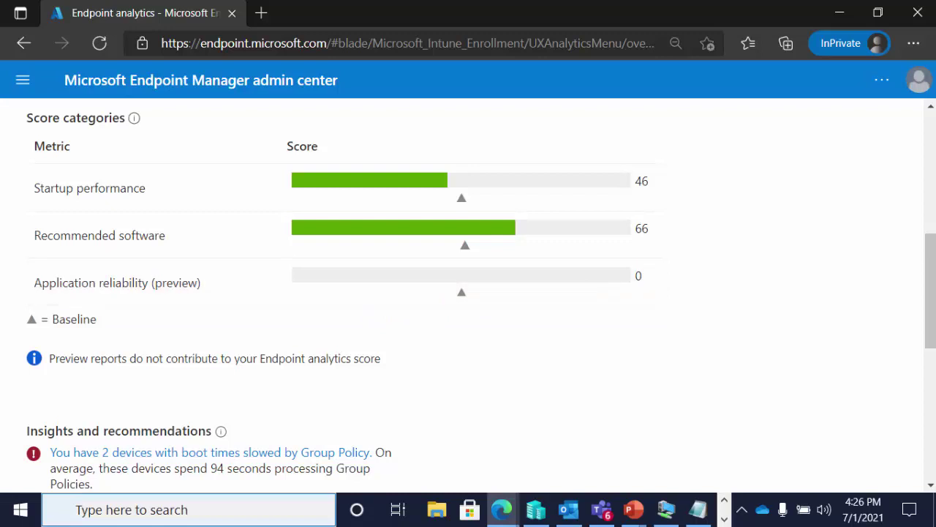
pyautogui.press('F10')
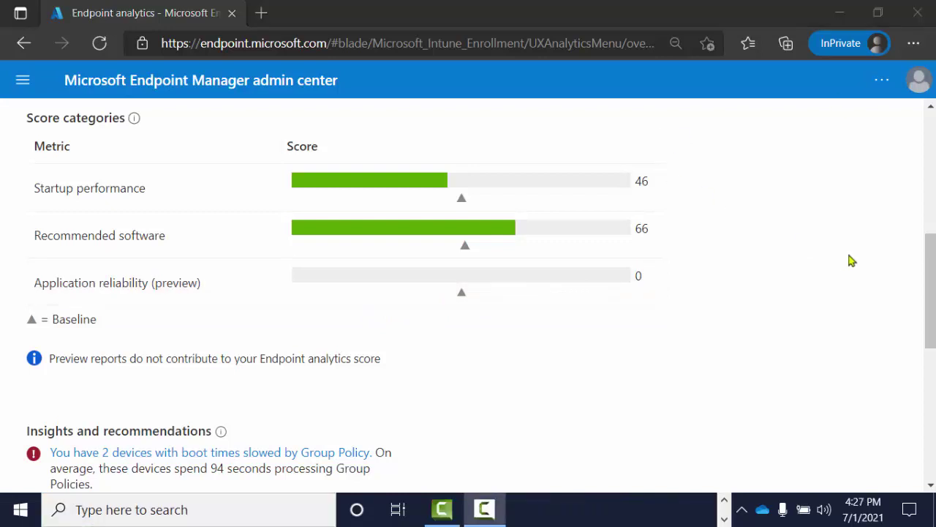
pyautogui.scroll(-4, 933, 270)
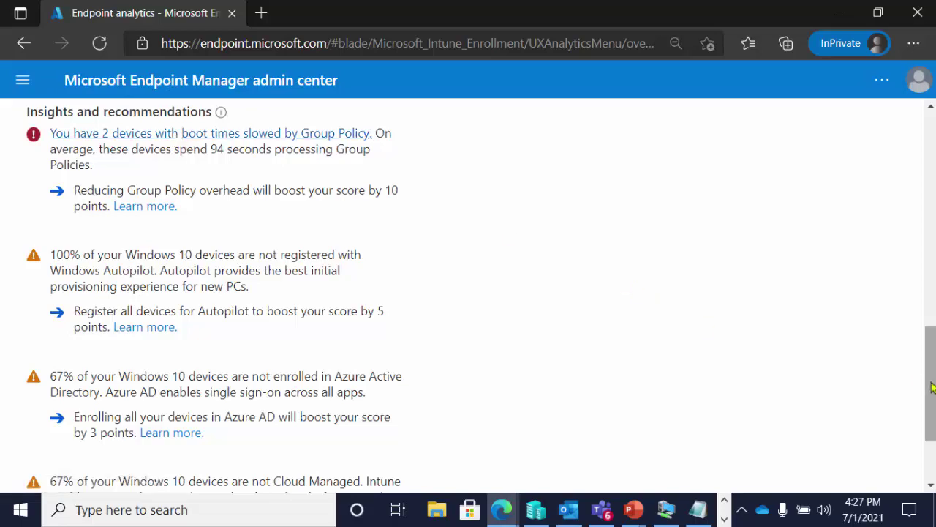
pyautogui.moveTo(932, 388); pyautogui.dragTo(863, 146)
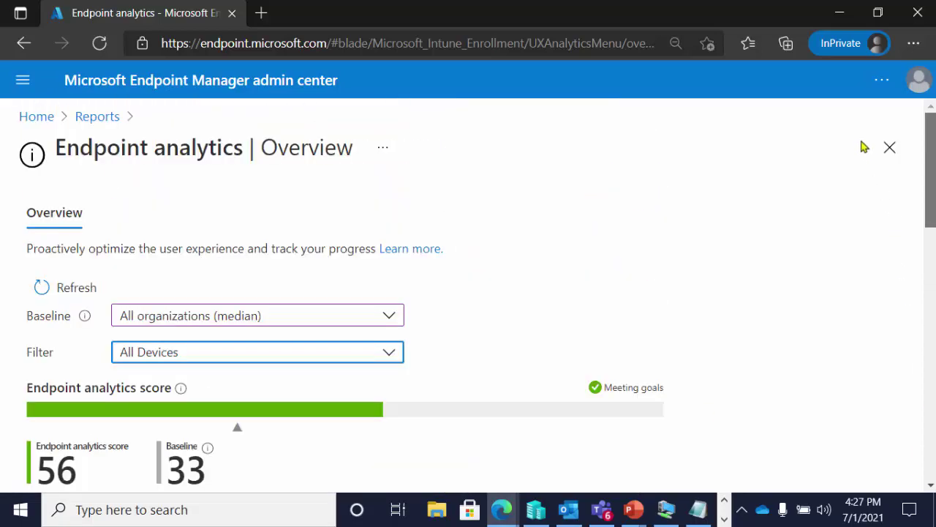
# Open the Endpoint analytics settings and review the general data collection connections and the consent to share data
pyautogui.click(22, 82)
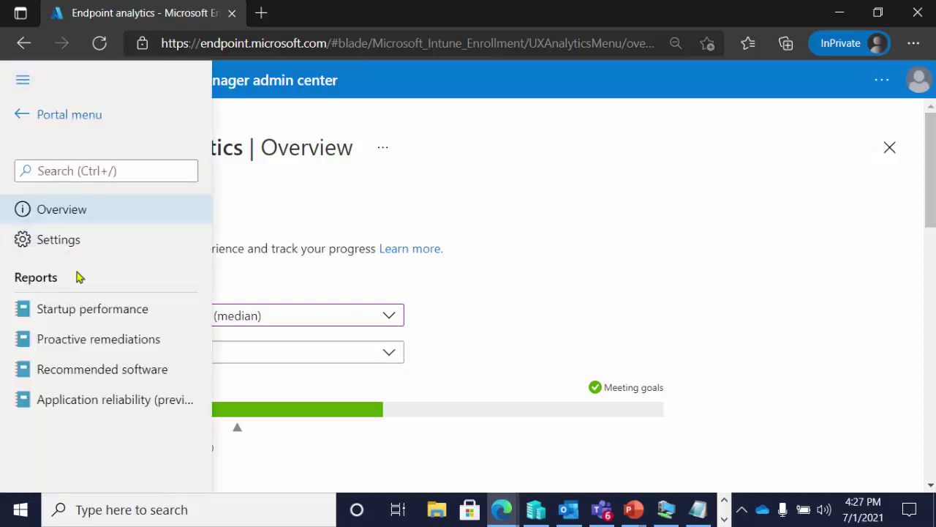
pyautogui.click(73, 242)
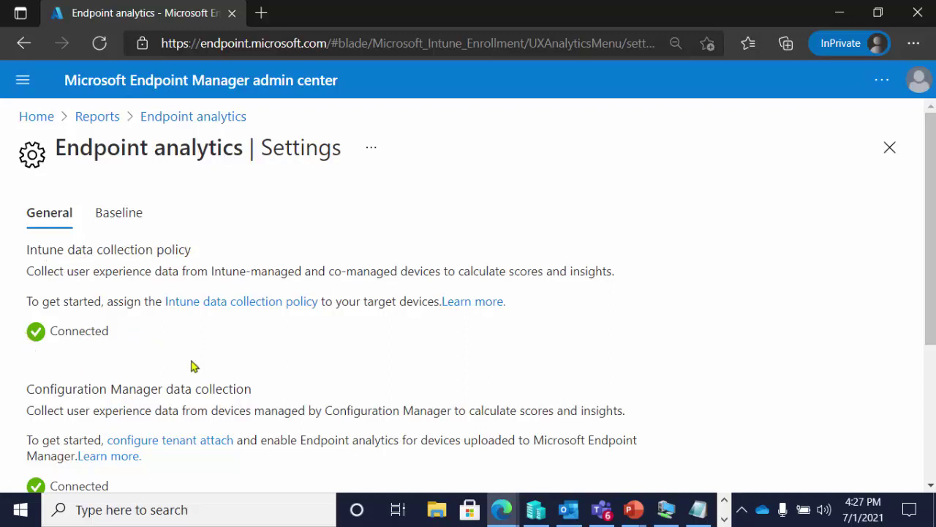
pyautogui.scroll(-3, 191, 365)
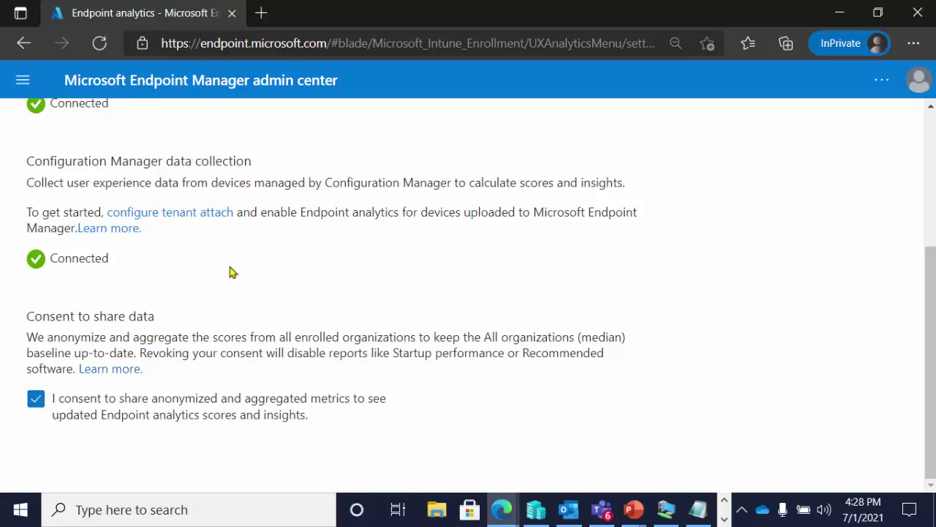
pyautogui.scroll(3, 229, 272)
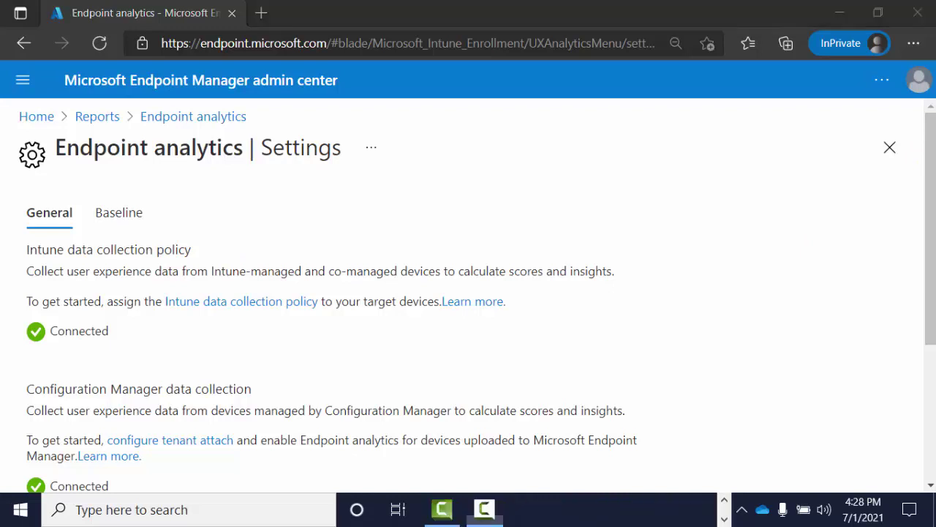
# Review the Endpoint analytics baseline settings, including the existing baselines, regression threshold and baseline metrics
pyautogui.click(117, 217)
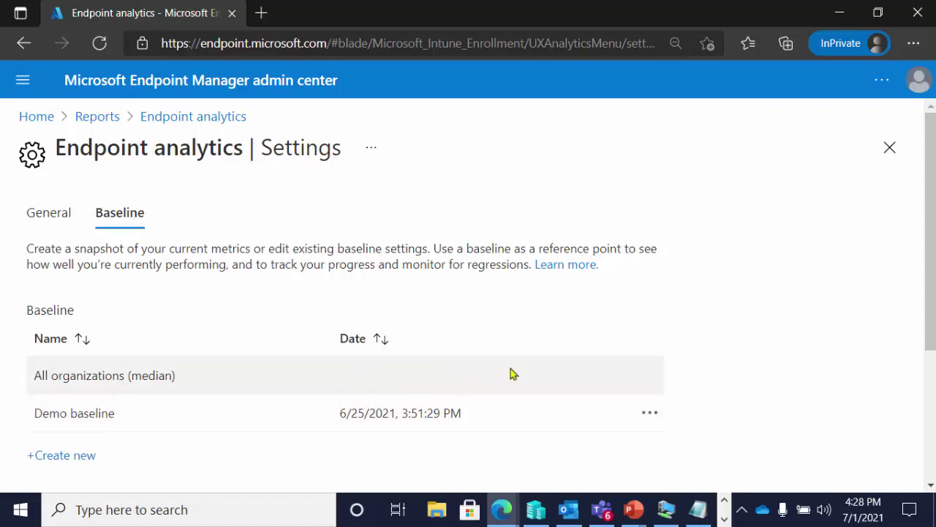
pyautogui.scroll(-3, 605, 320)
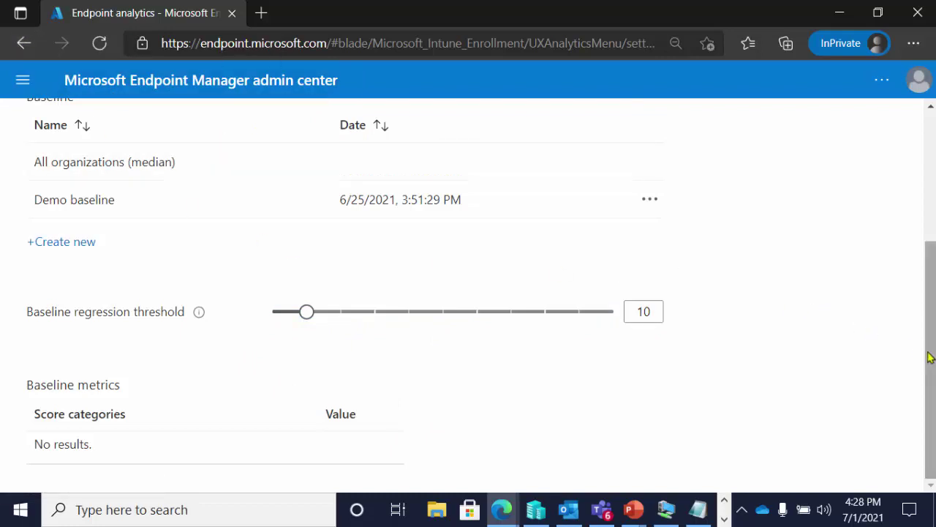
pyautogui.moveTo(928, 356); pyautogui.dragTo(913, 219)
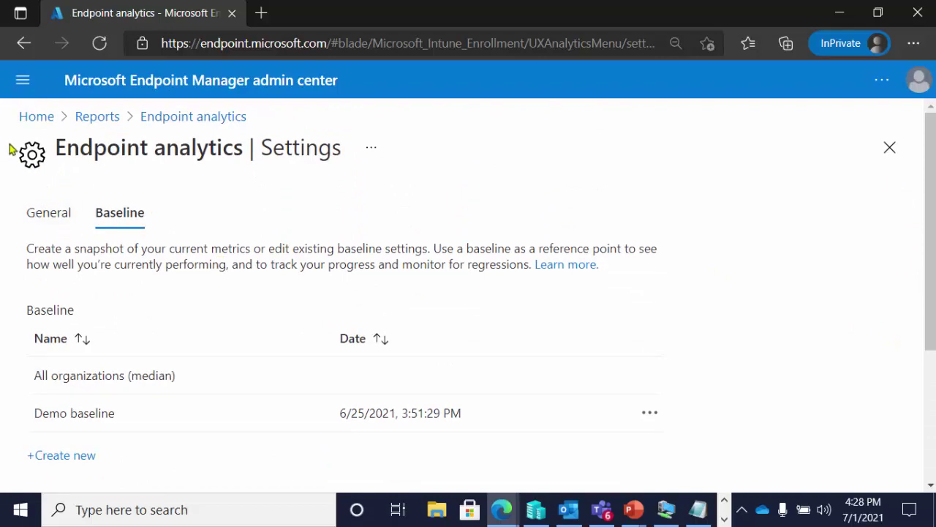
# Return to the overview, compare the score against Demo baseline, and set the baseline back to All organizations (median)
pyautogui.click(17, 92)
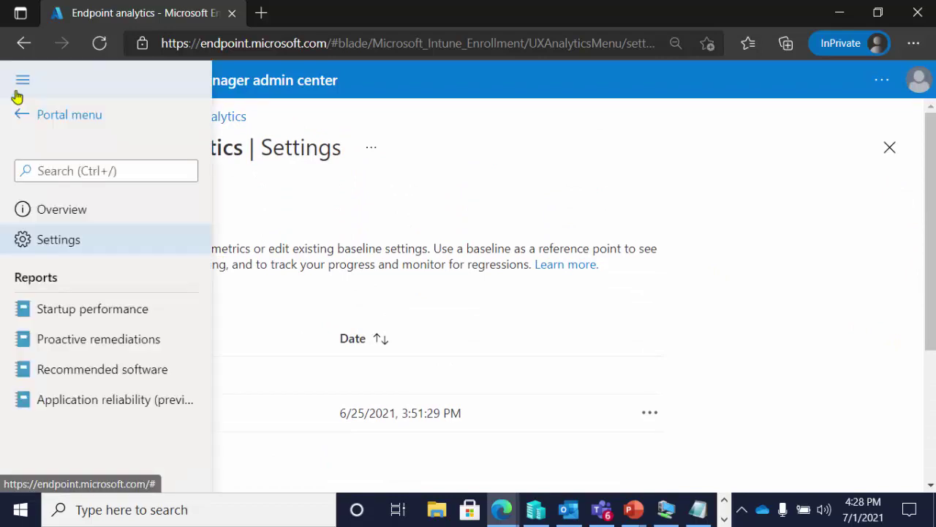
pyautogui.click(54, 214)
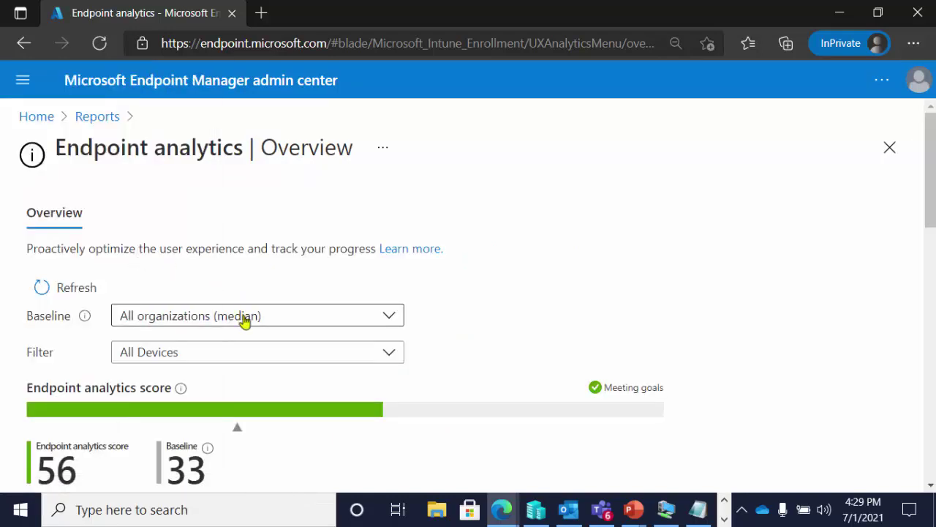
pyautogui.click(196, 323)
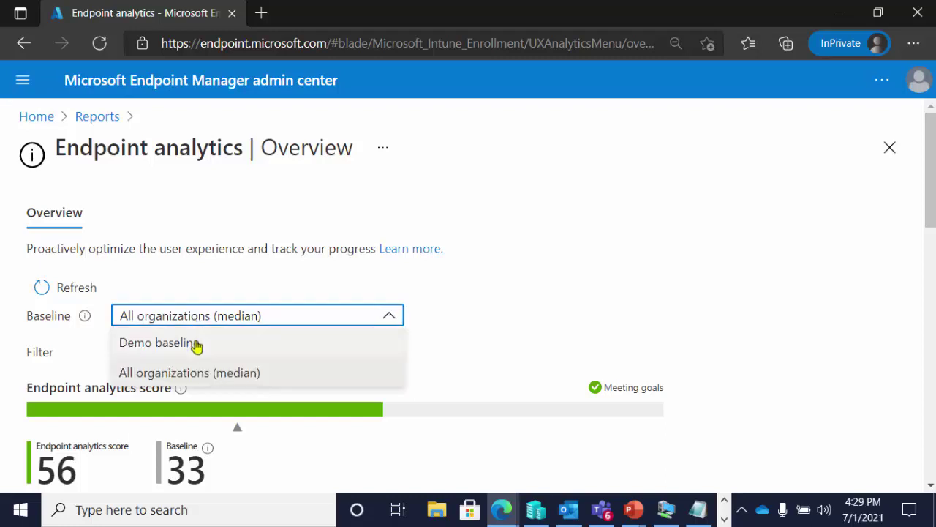
pyautogui.click(196, 344)
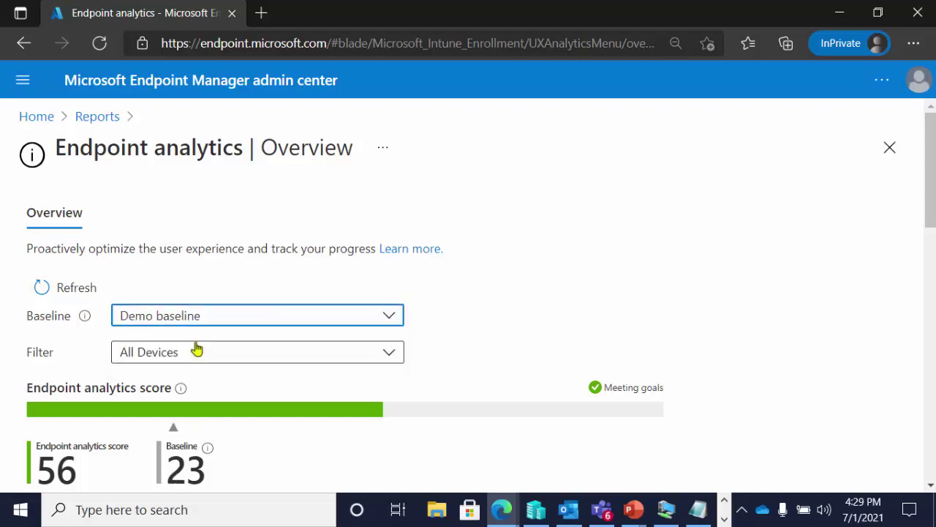
pyautogui.moveTo(173, 434)
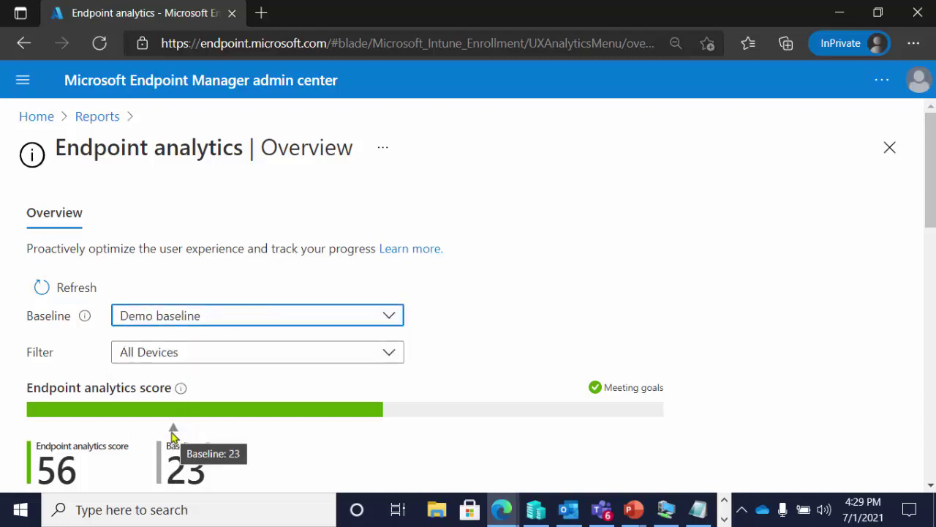
pyautogui.click(216, 320)
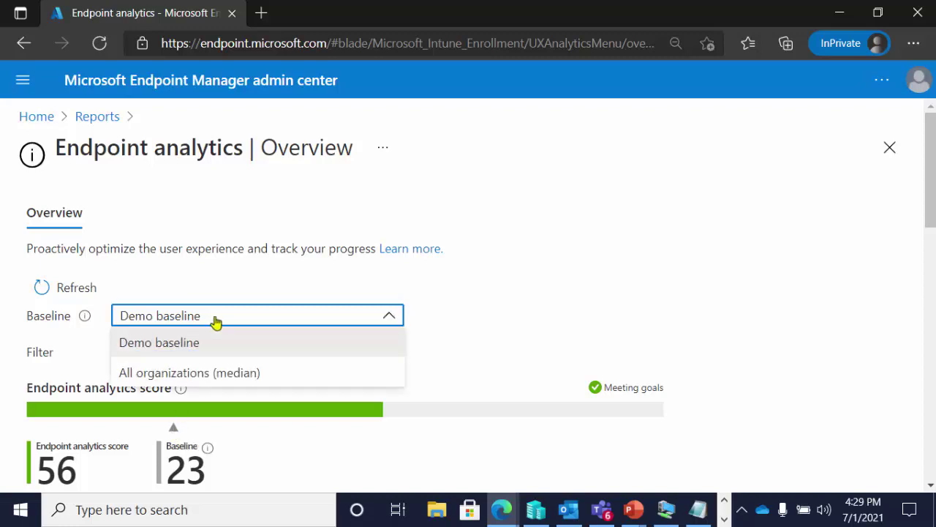
pyautogui.click(210, 374)
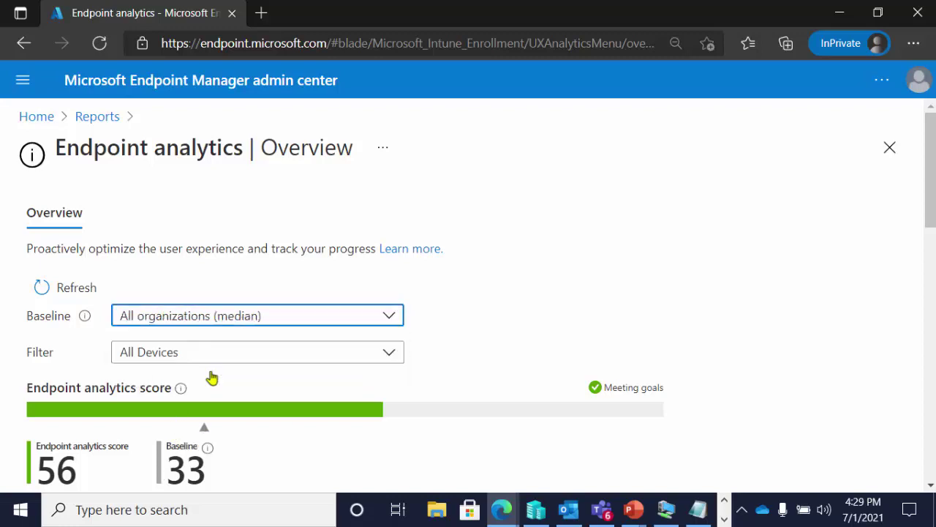
# Open the Startup performance report and examine its score breakdown, average startup times, insights and score trend
pyautogui.click(24, 79)
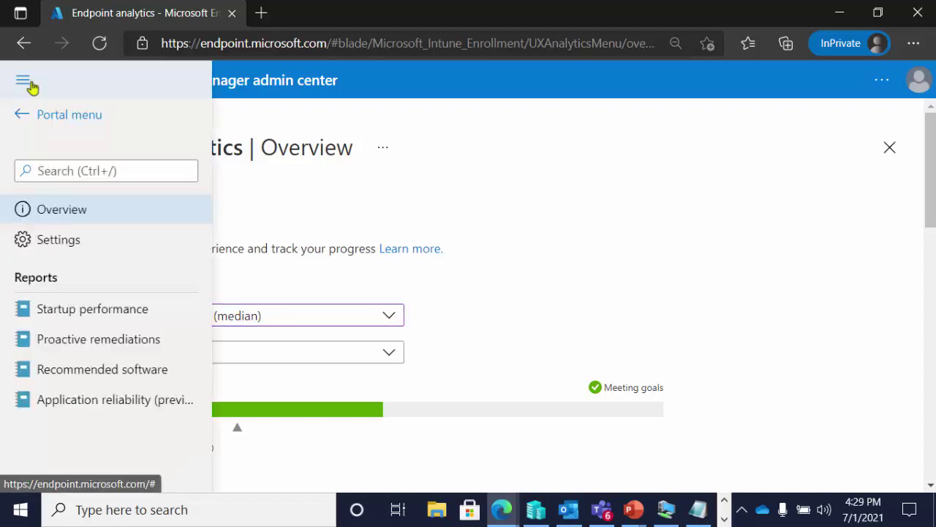
pyautogui.click(94, 317)
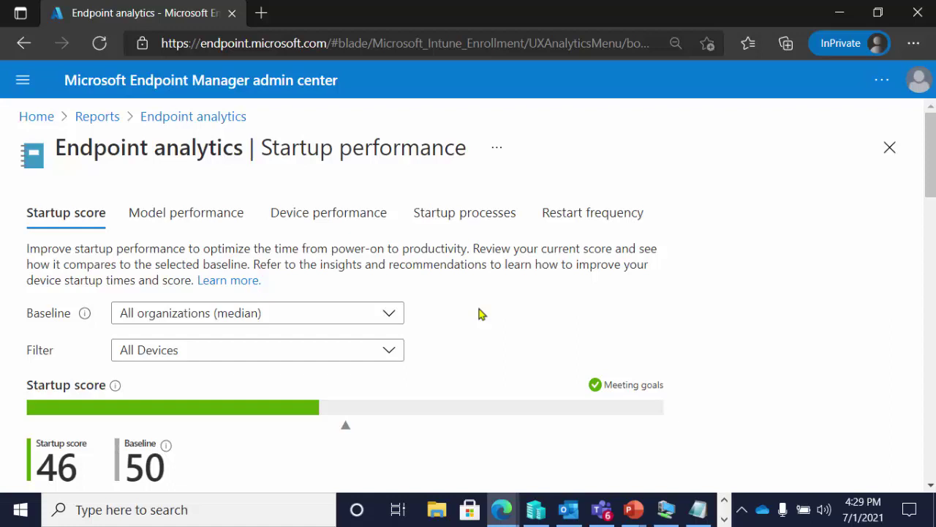
pyautogui.scroll(-3, 480, 313)
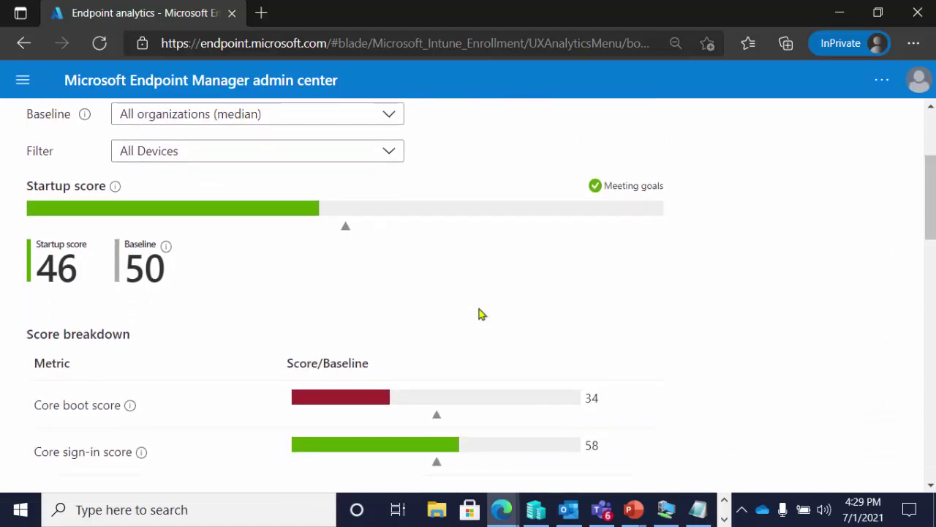
pyautogui.scroll(-2, 480, 313)
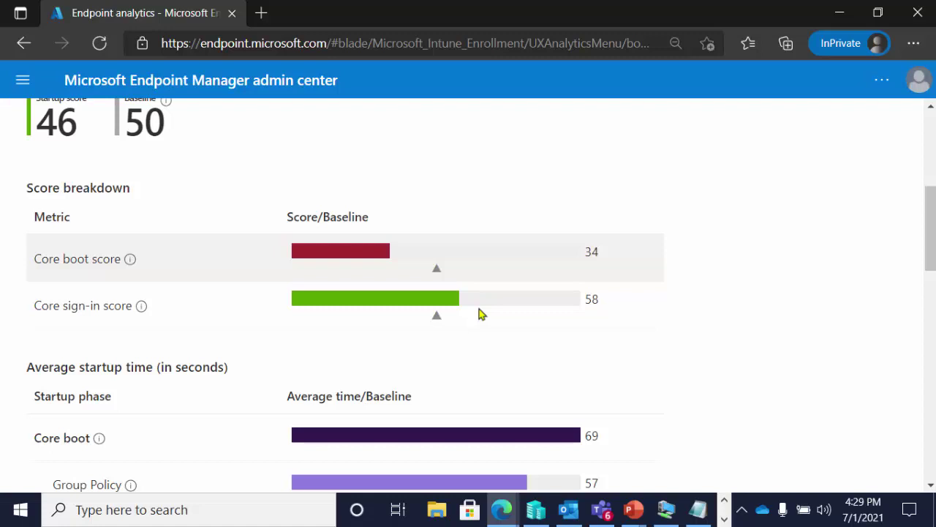
pyautogui.scroll(-3, 480, 313)
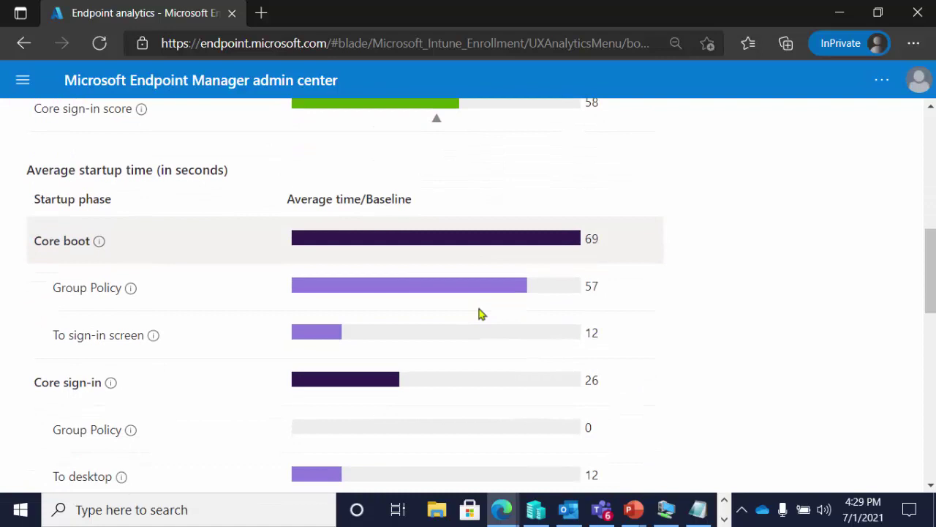
pyautogui.scroll(-2, 480, 314)
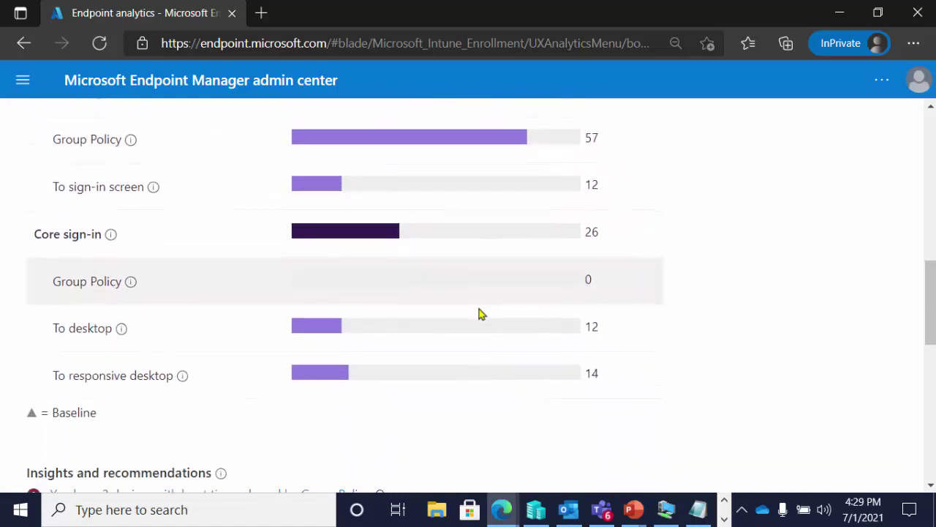
pyautogui.scroll(-1, 481, 313)
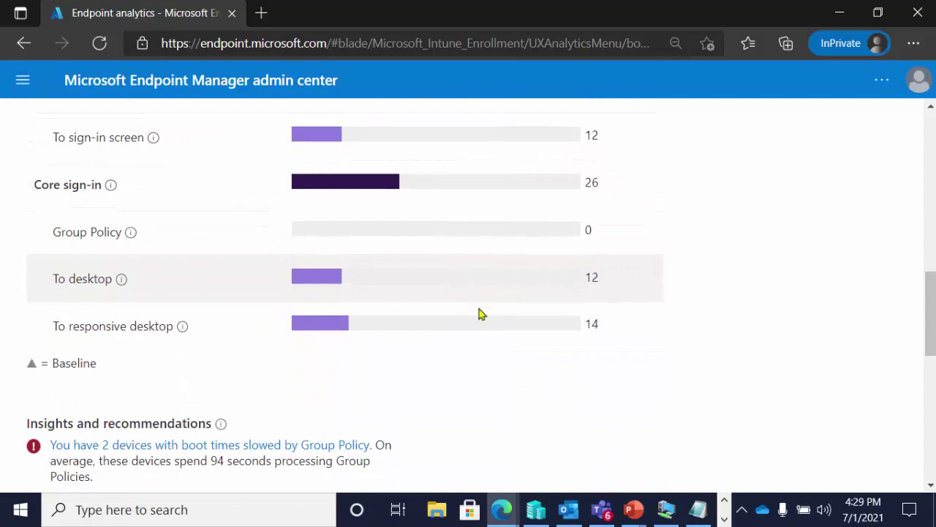
pyautogui.scroll(-3, 479, 313)
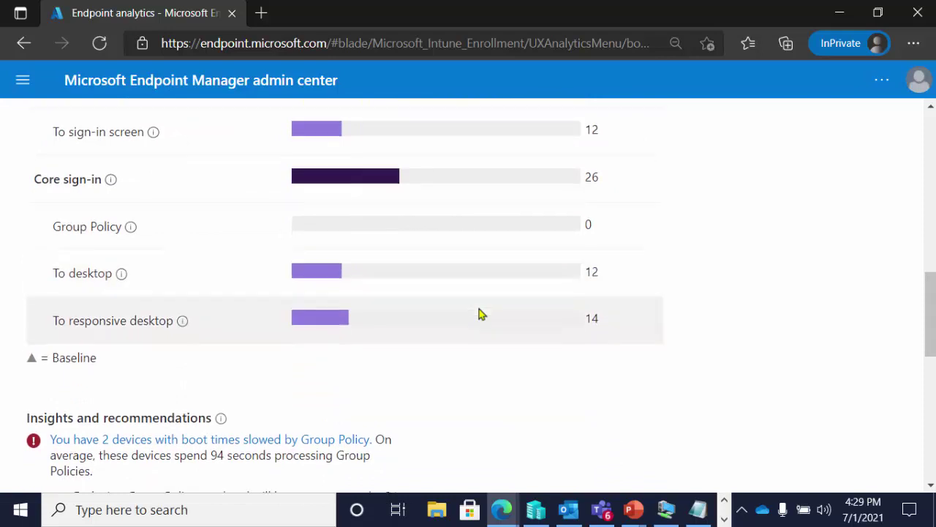
pyautogui.scroll(-3, 479, 313)
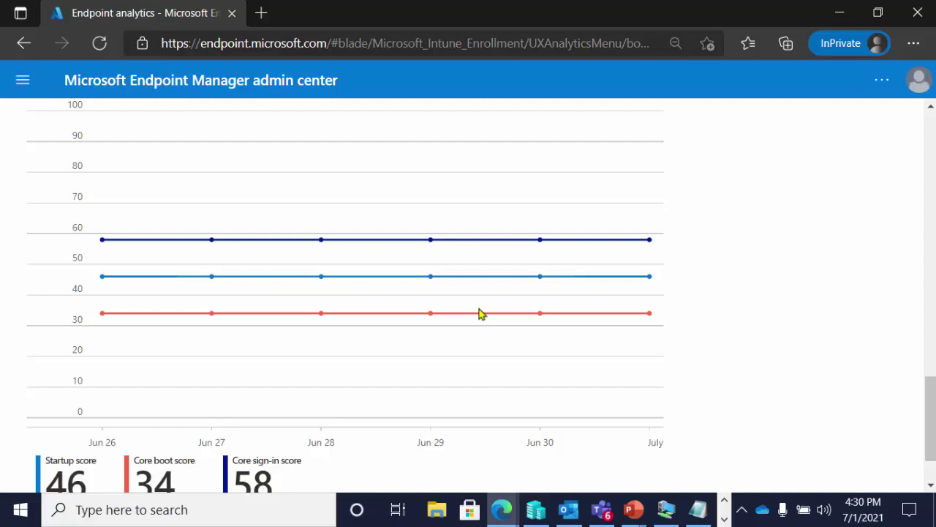
# Finish reviewing the startup score trend and open the Model performance view of the Startup performance report
pyautogui.scroll(-1, 480, 313)
pyautogui.scroll(5, 481, 313)
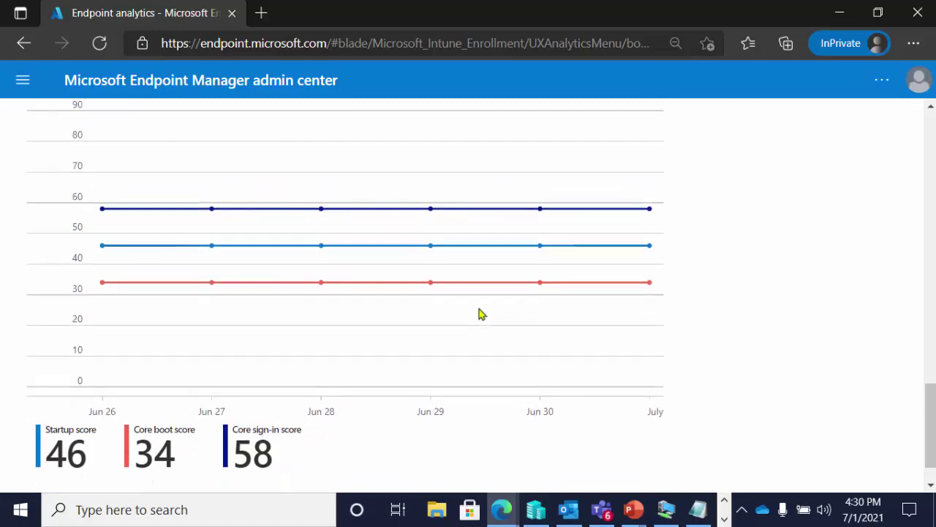
pyautogui.scroll(10, 481, 313)
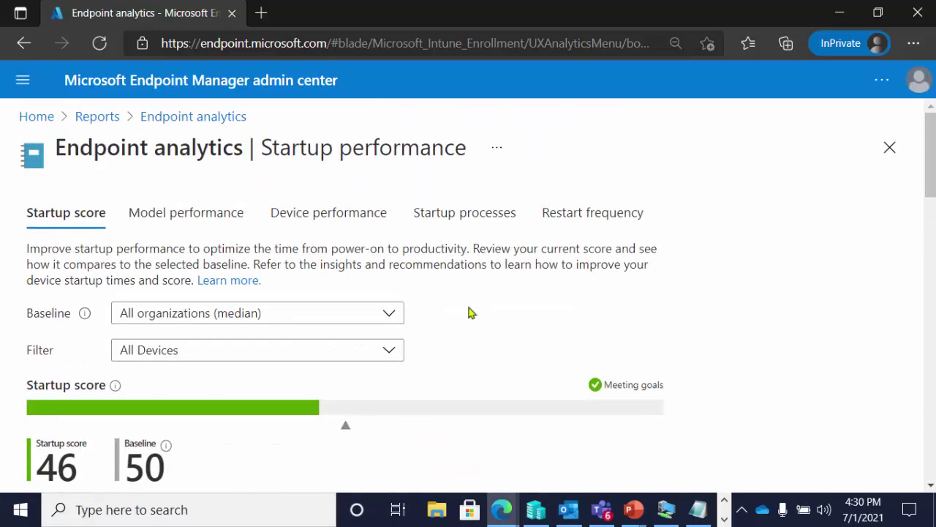
pyautogui.click(223, 224)
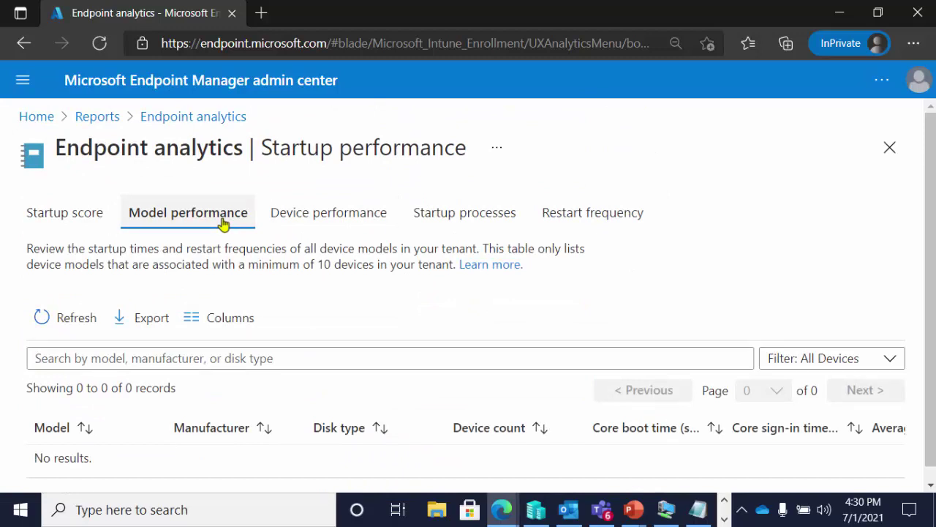
# Open the Device performance view and examine the boot times, sign-in times, restarts and blue screens of the listed devices
pyautogui.click(305, 221)
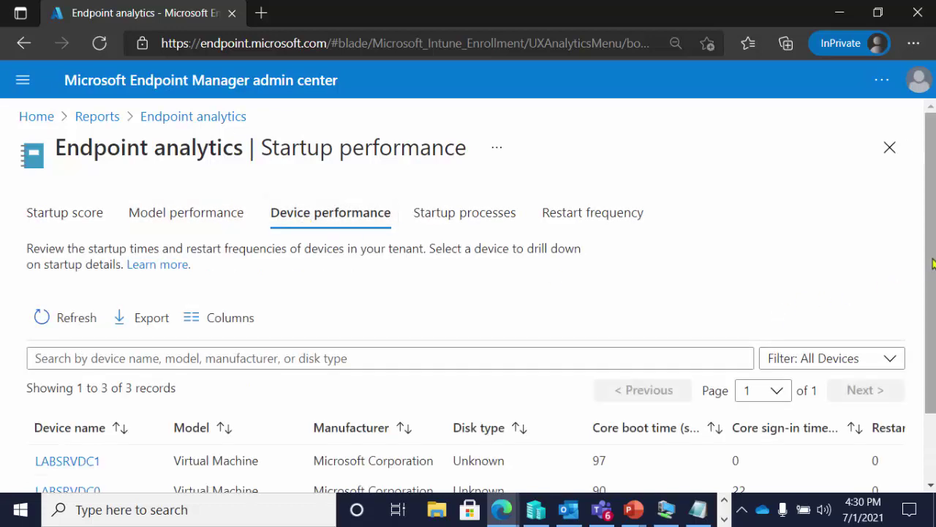
pyautogui.scroll(-1, 932, 266)
pyautogui.scroll(-1, 931, 265)
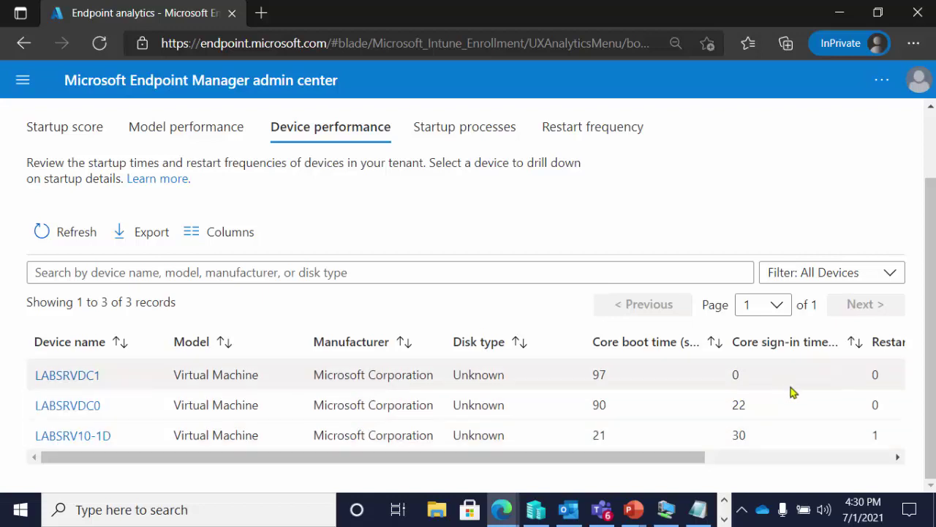
pyautogui.hscroll(1, 761, 453)
pyautogui.hscroll(5, 761, 453)
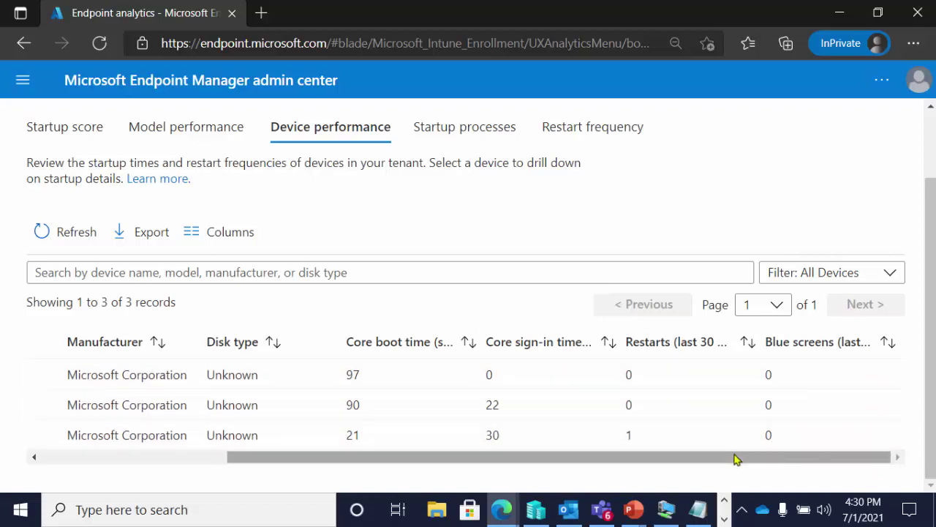
pyautogui.moveTo(735, 456); pyautogui.dragTo(411, 464)
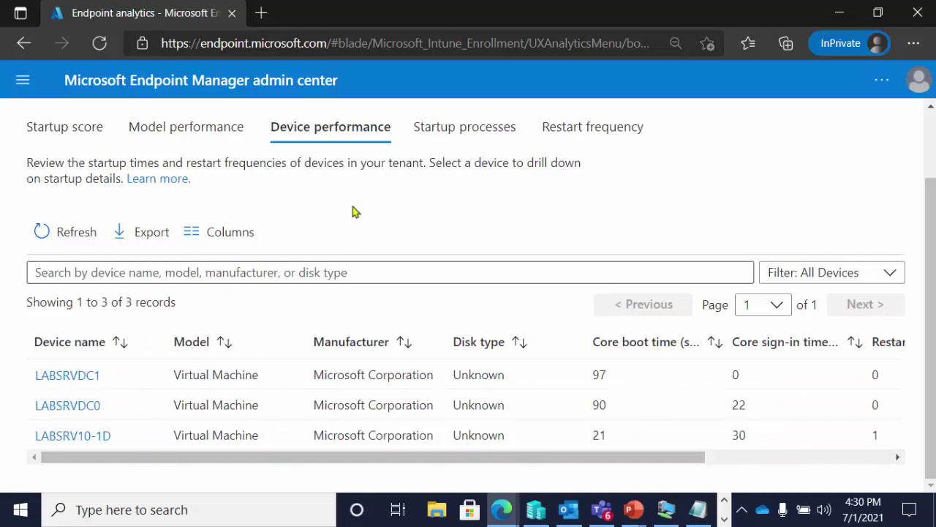
# Review which columns are available for the Device performance table, and close the column selection without changes
pyautogui.click(209, 239)
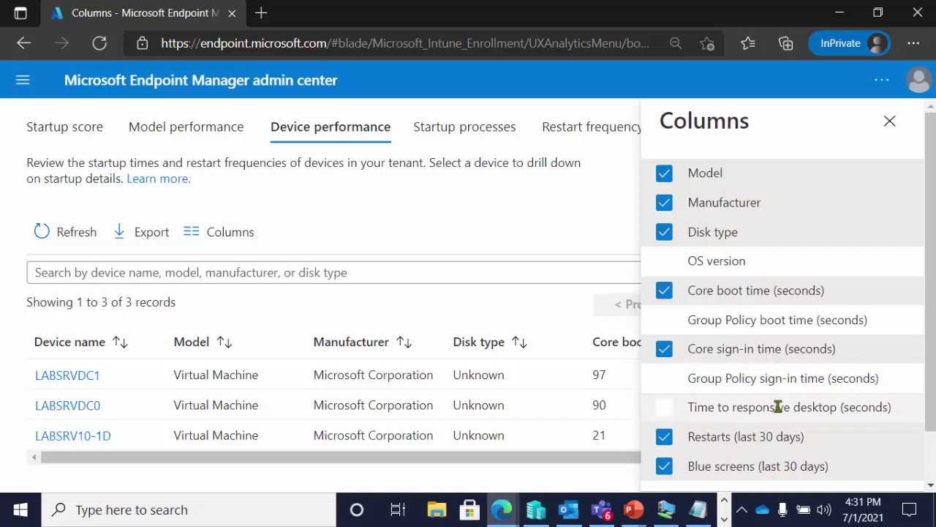
pyautogui.scroll(-2, 934, 378)
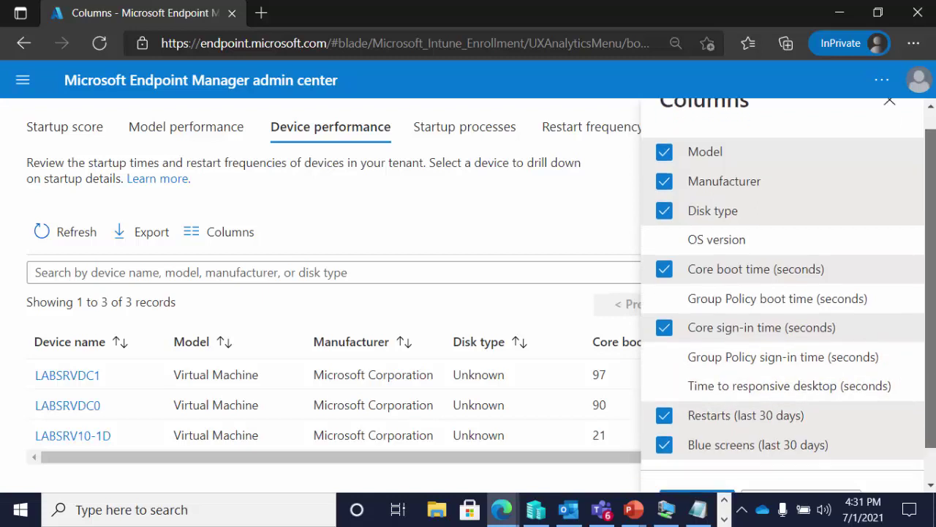
pyautogui.scroll(2, 919, 334)
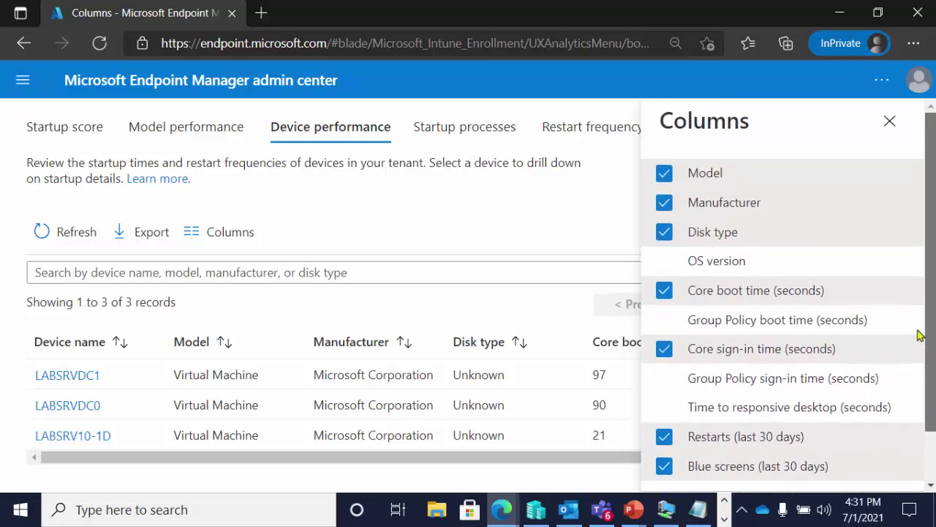
pyautogui.click(891, 122)
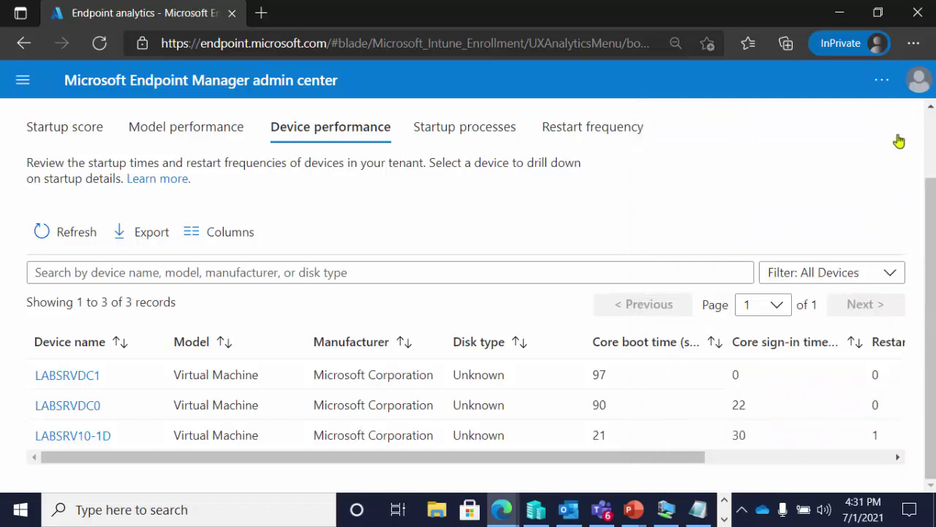
# View Startup processes, and examine the Restart frequency metrics by category and the daily metric values for the last 30 days
pyautogui.click(464, 132)
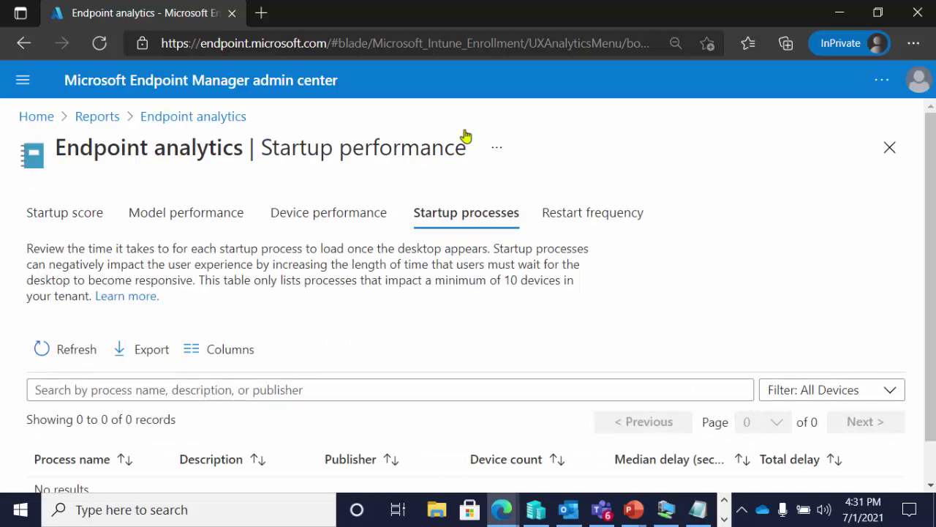
pyautogui.click(596, 212)
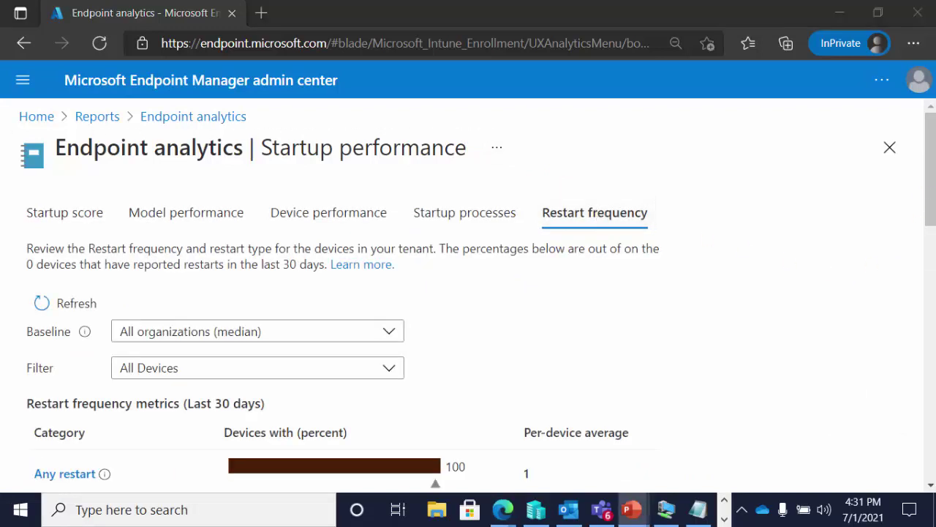
pyautogui.moveTo(933, 183); pyautogui.dragTo(934, 262)
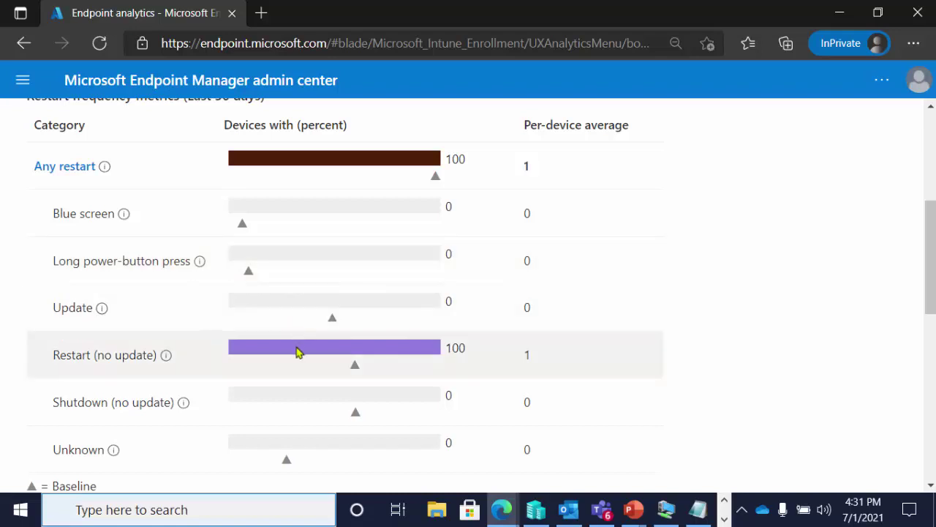
pyautogui.moveTo(297, 352)
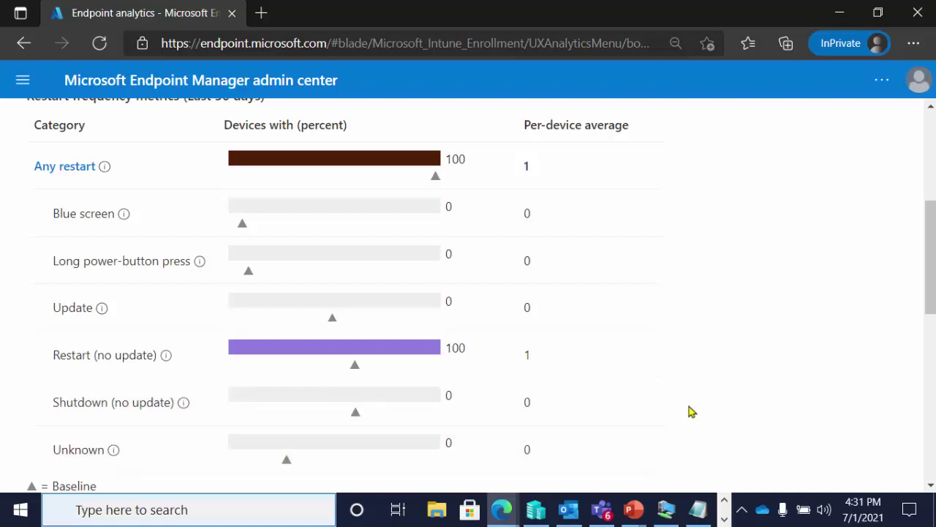
pyautogui.scroll(-5, 931, 256)
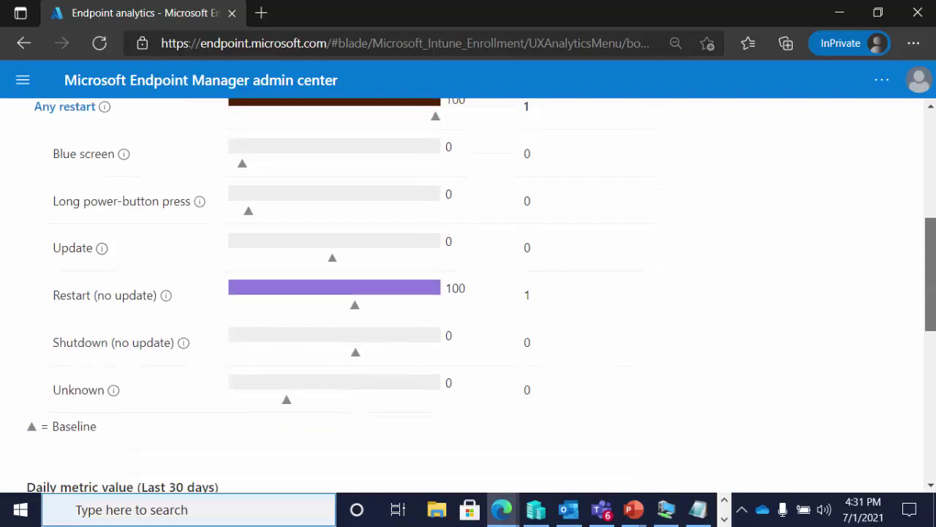
pyautogui.scroll(-3, 930, 351)
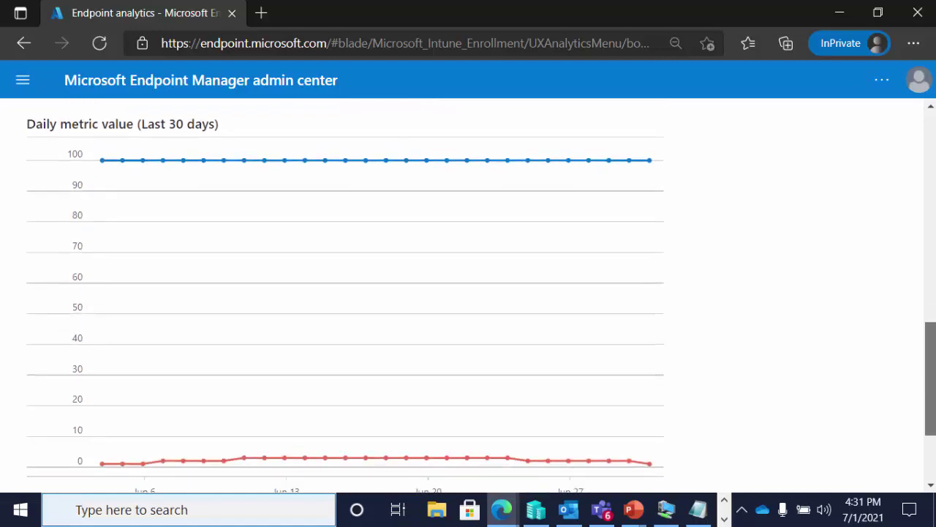
pyautogui.scroll(8, 930, 293)
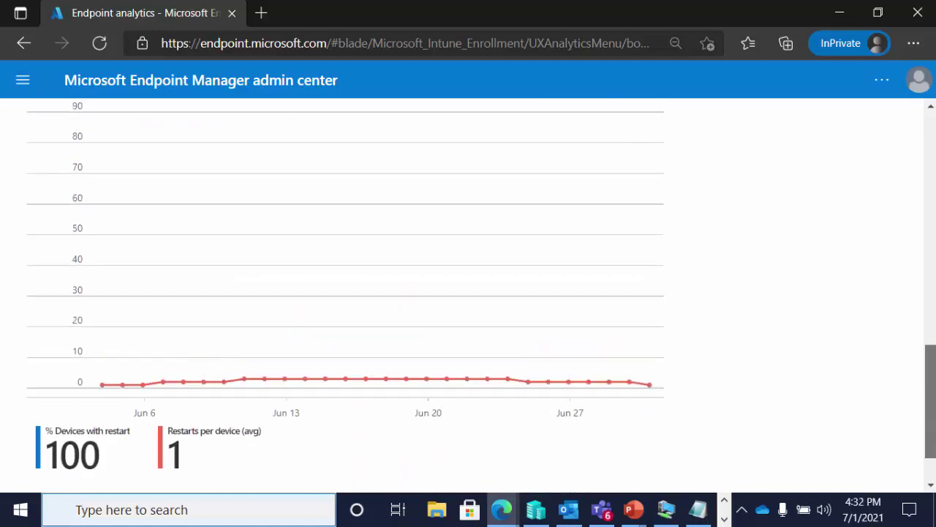
pyautogui.scroll(8, 931, 183)
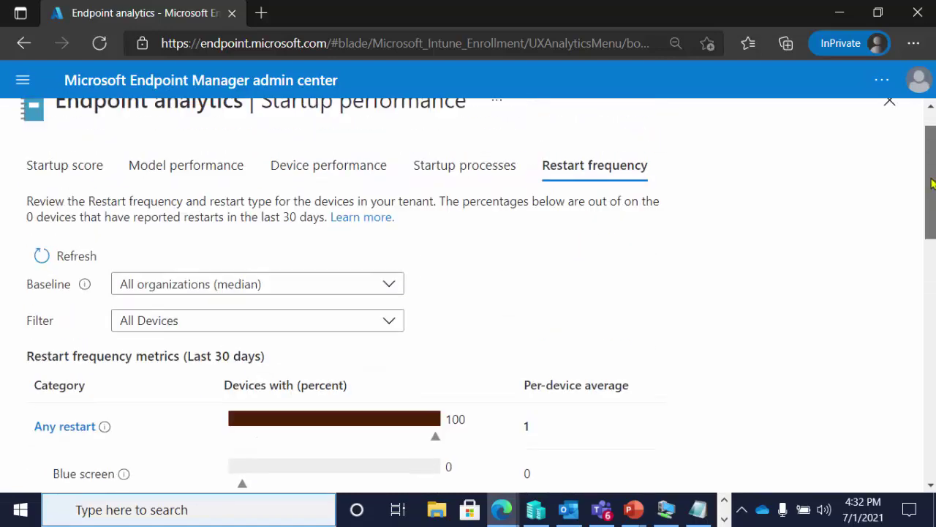
# Open the Proactive remediations report and widen the Script package name column to show the full package names
pyautogui.click(22, 80)
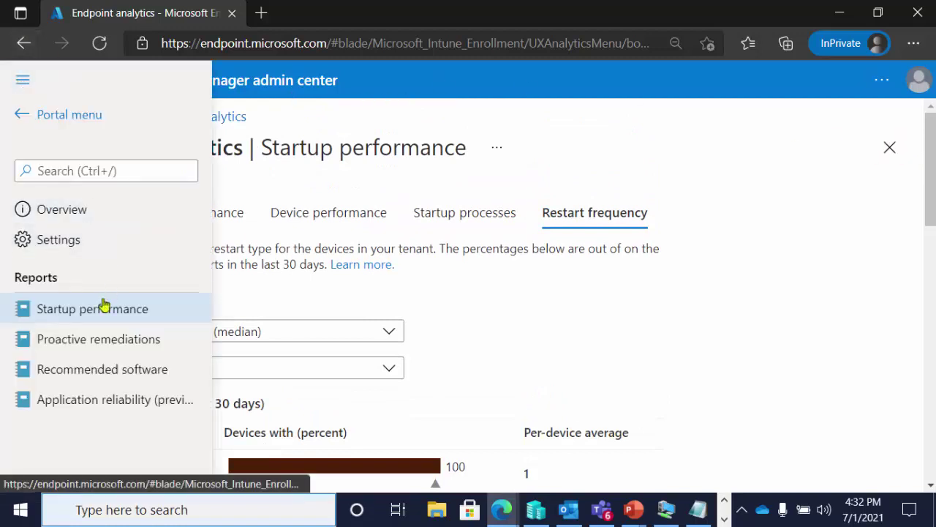
pyautogui.click(113, 350)
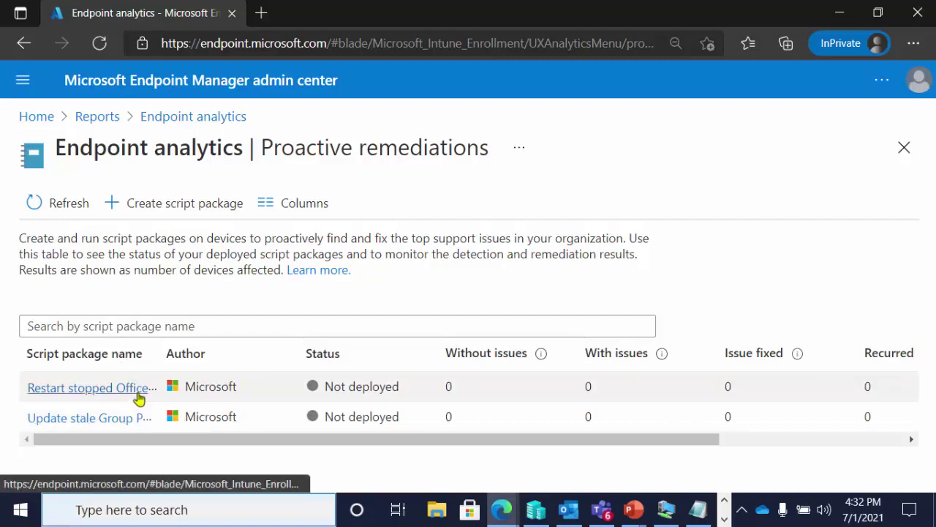
pyautogui.moveTo(161, 356); pyautogui.dragTo(247, 376)
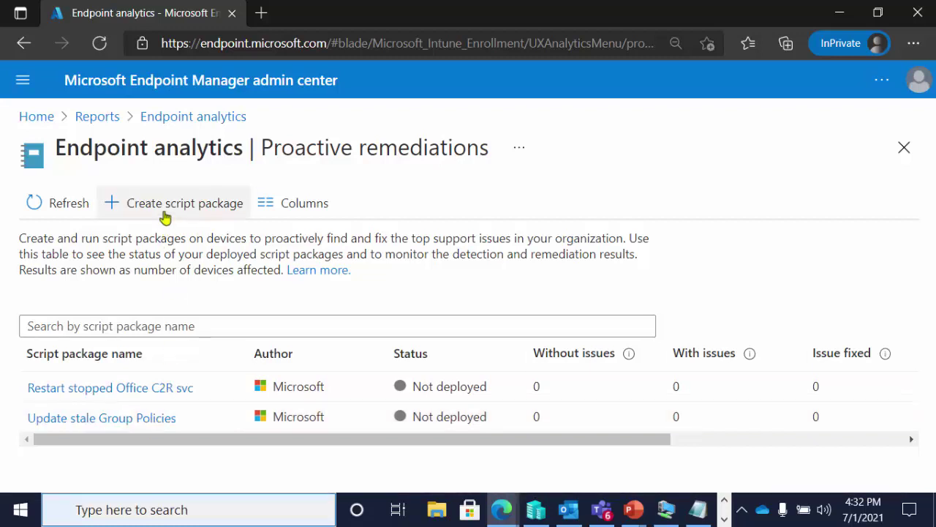
# Open the Restart stopped Office C2R svc package and review its detection status, remediation status and daily issue remediation trend
pyautogui.click(146, 394)
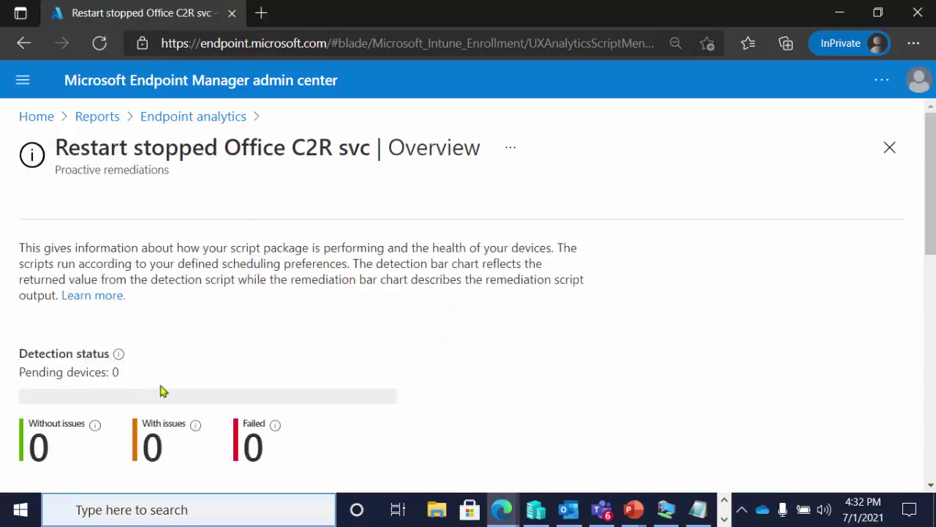
pyautogui.scroll(-5, 270, 349)
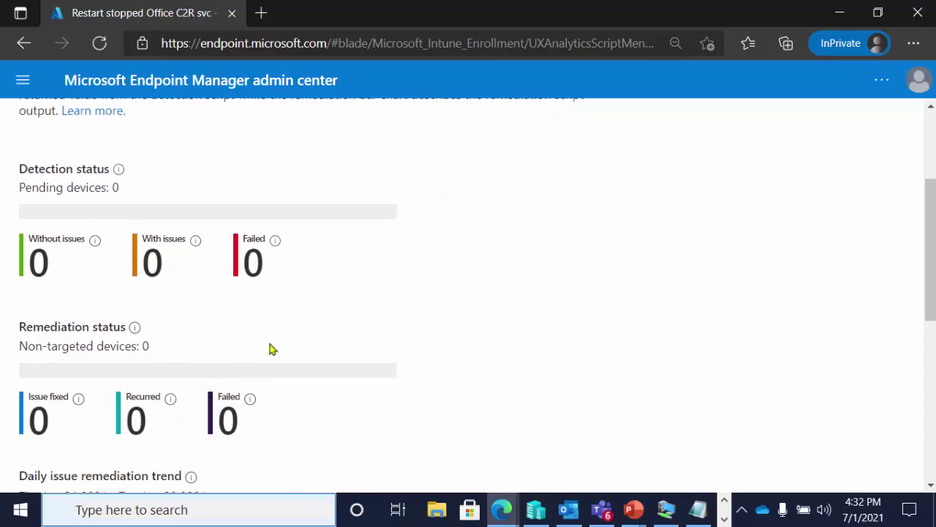
pyautogui.scroll(-3, 270, 349)
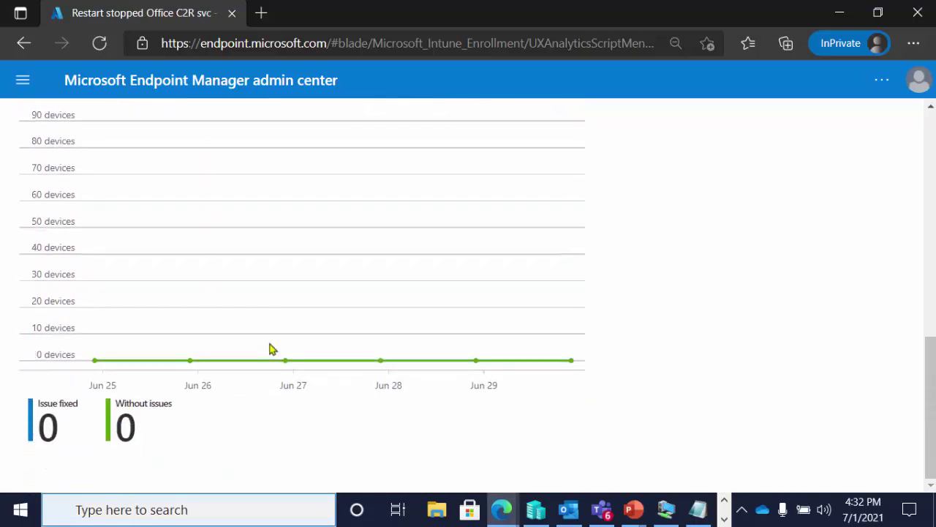
pyautogui.scroll(4, 270, 348)
pyautogui.scroll(5, 270, 349)
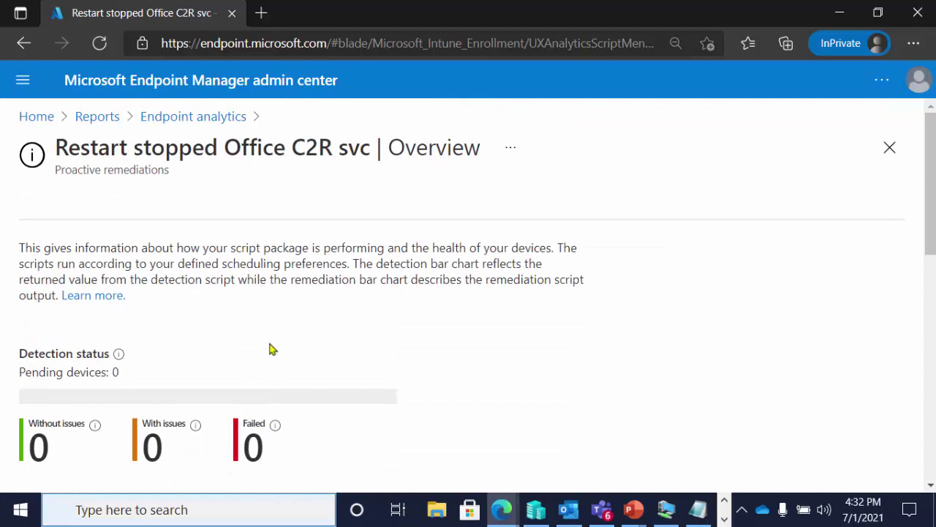
# Open the script package's properties and examine its editable settings, including the detection script, remediation script and run options
pyautogui.click(23, 79)
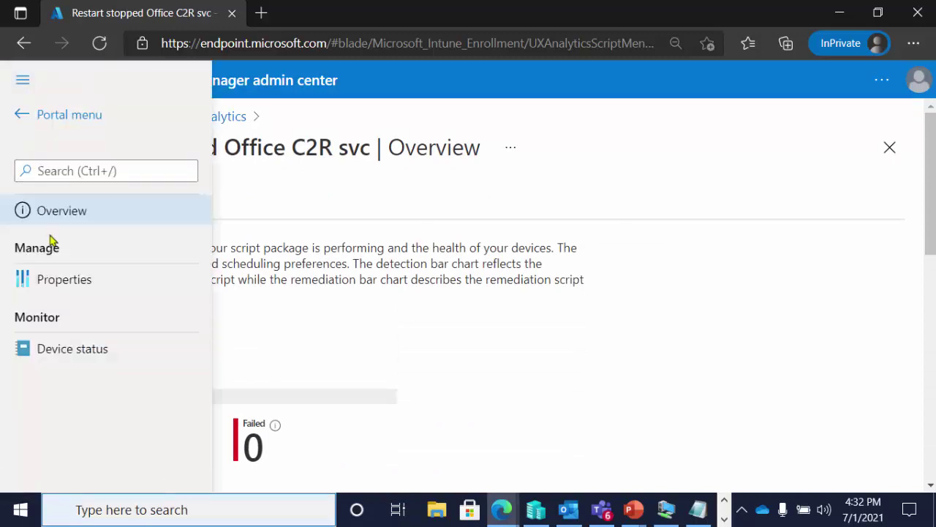
pyautogui.click(64, 287)
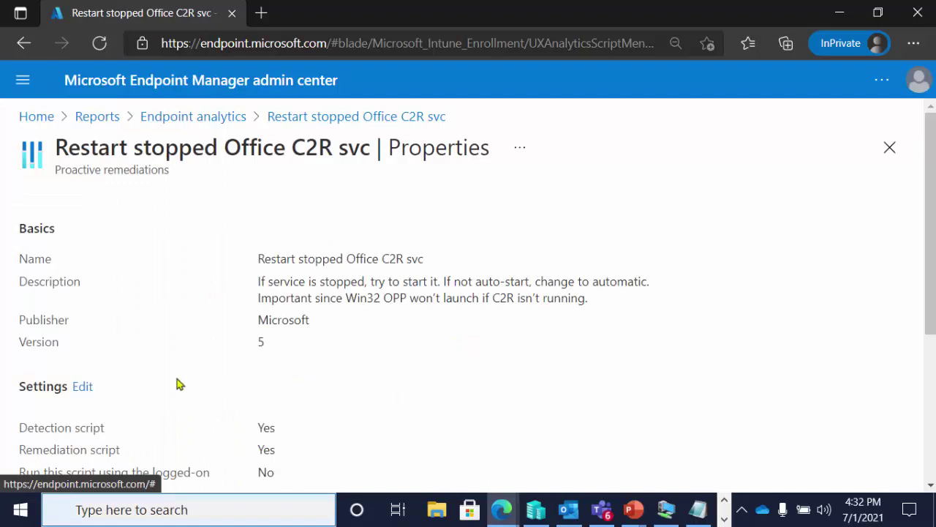
pyautogui.click(88, 387)
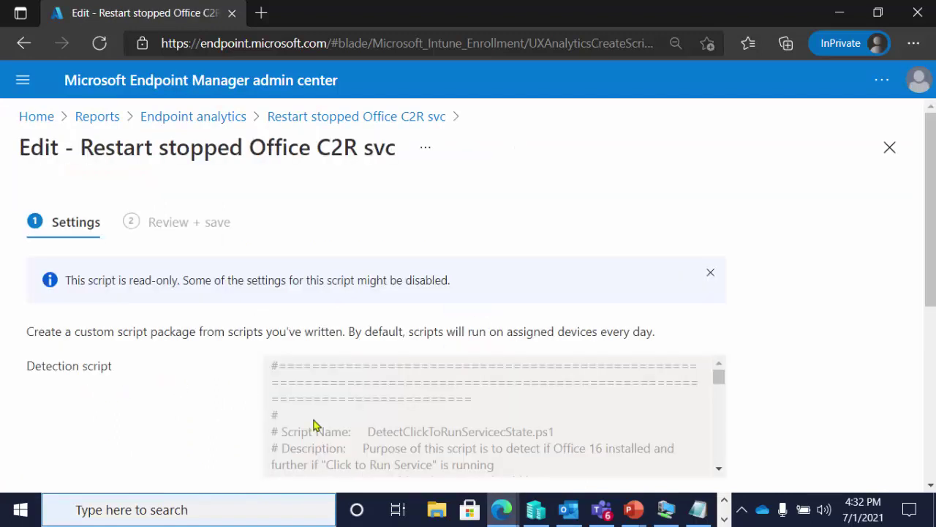
pyautogui.scroll(-5, 176, 401)
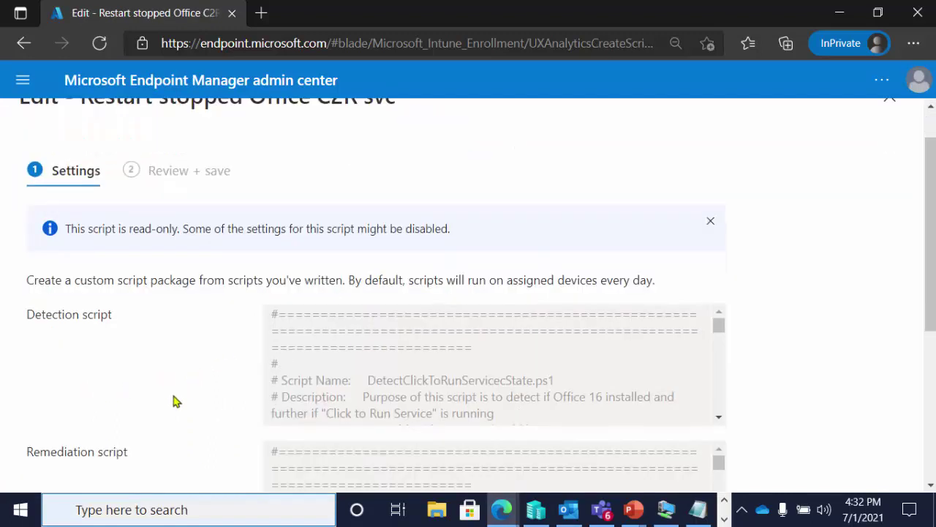
pyautogui.scroll(3, 176, 400)
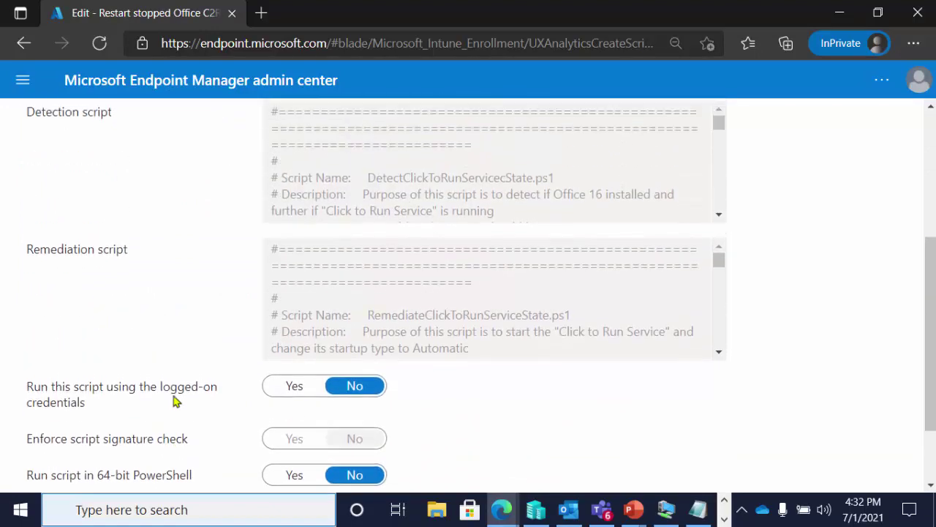
pyautogui.scroll(-3, 175, 401)
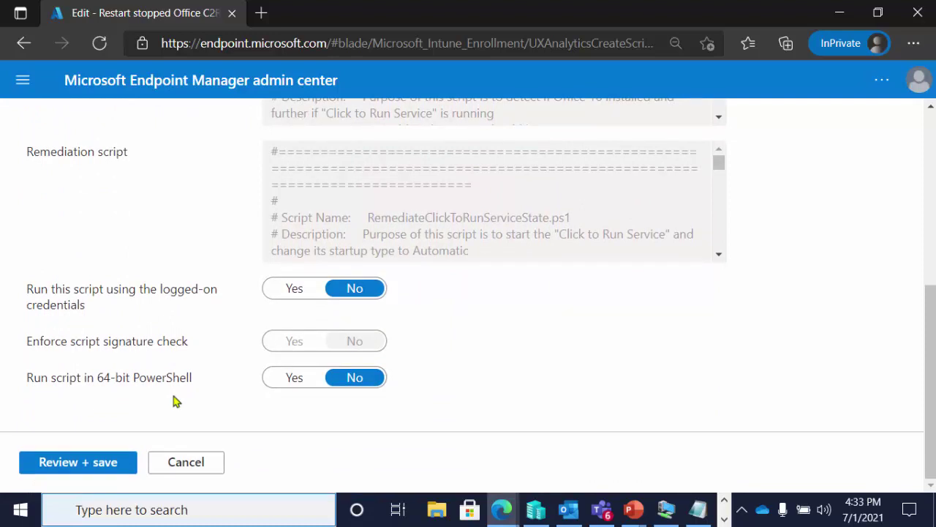
# Leave the script package's settings, return to the Proactive remediations list, and open the Recommended software report
pyautogui.click(24, 44)
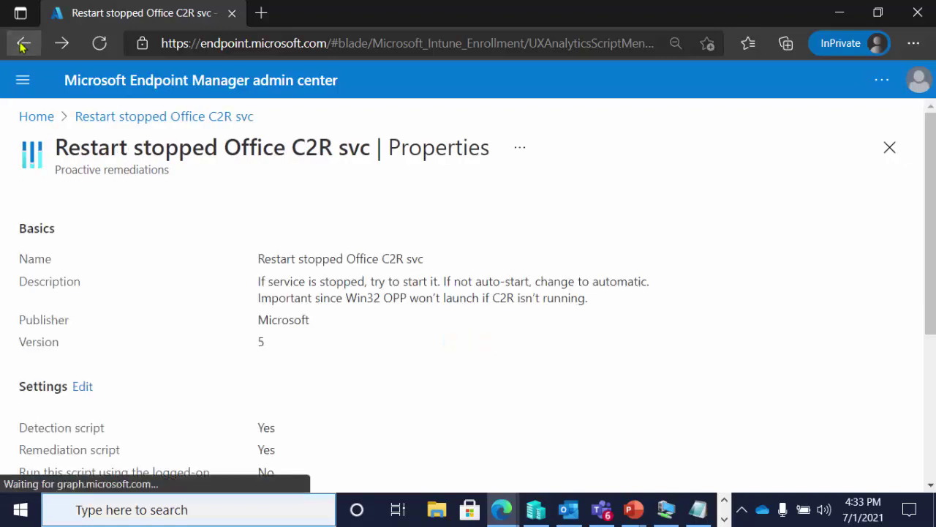
pyautogui.click(24, 44)
pyautogui.click(22, 46)
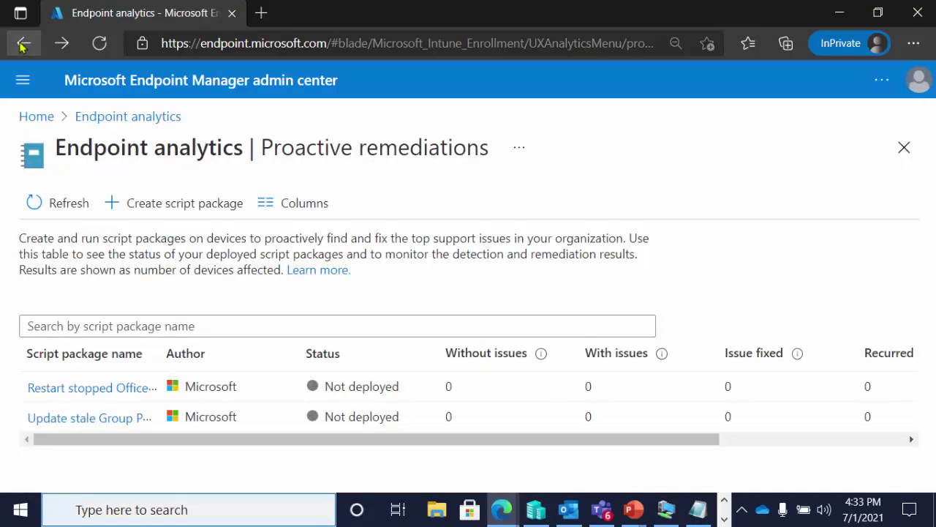
pyautogui.click(23, 80)
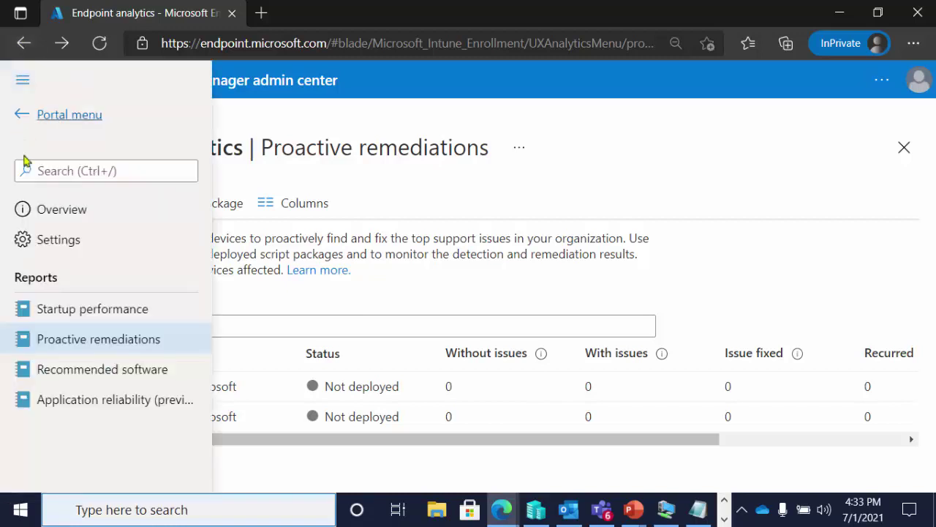
pyautogui.click(82, 375)
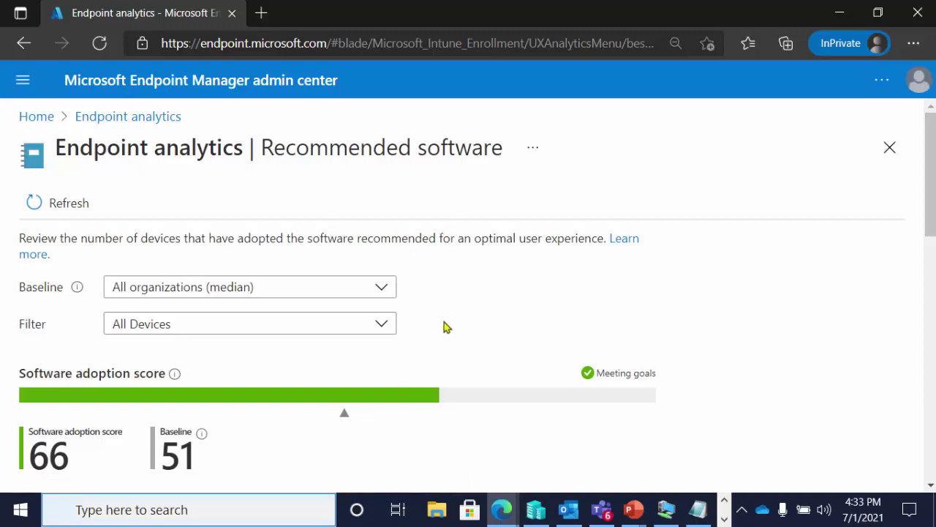
# Review the software adoption score categories, the descriptions of Windows Autopilot, Cloud management and Cloud identity, and the Insights and recommendations
pyautogui.scroll(-5, 446, 327)
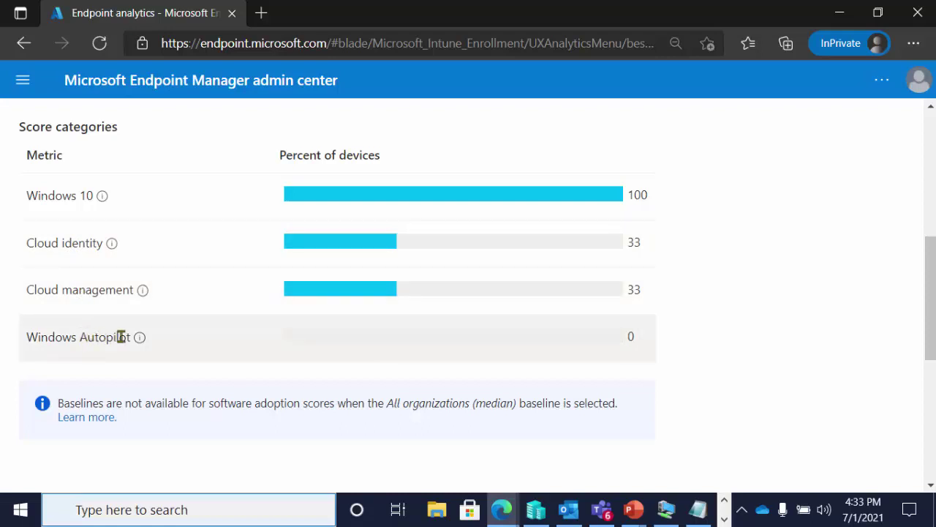
pyautogui.moveTo(139, 343)
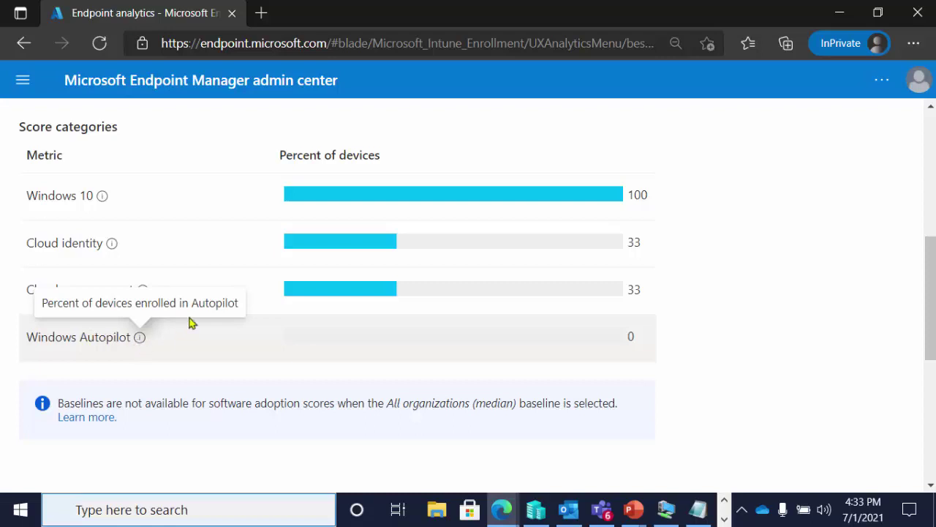
pyautogui.moveTo(144, 292)
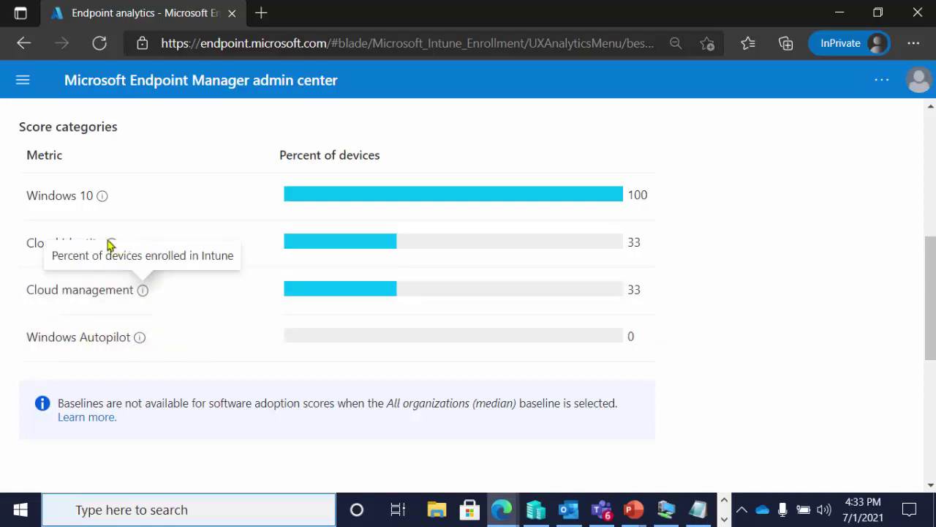
pyautogui.moveTo(109, 243)
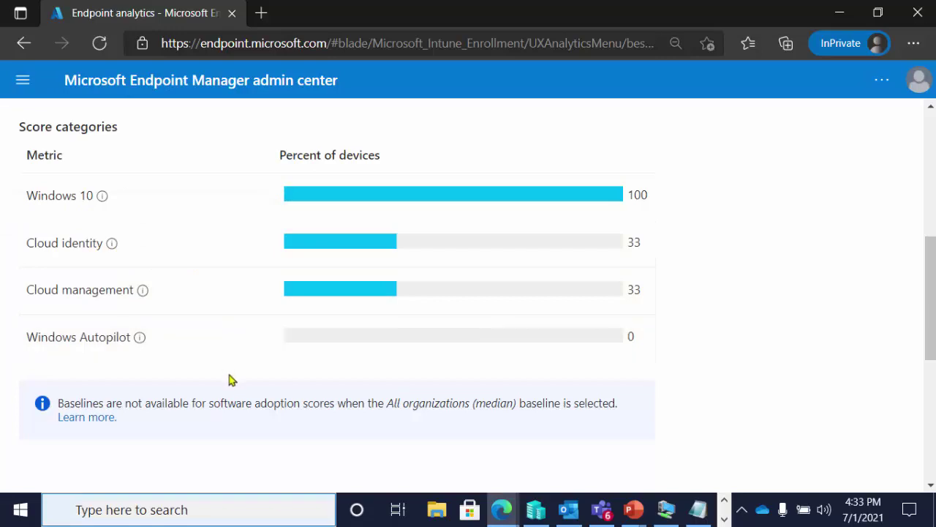
pyautogui.scroll(-4, 229, 379)
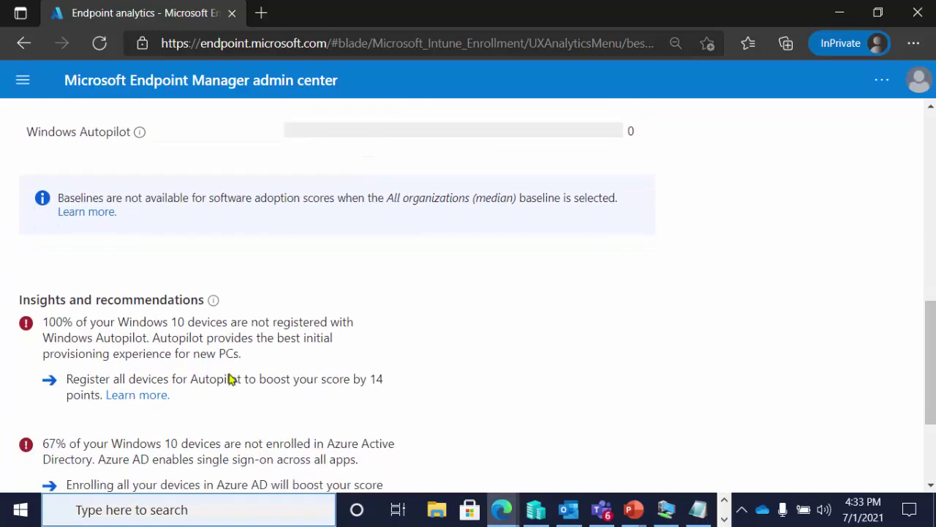
pyautogui.scroll(-1, 229, 379)
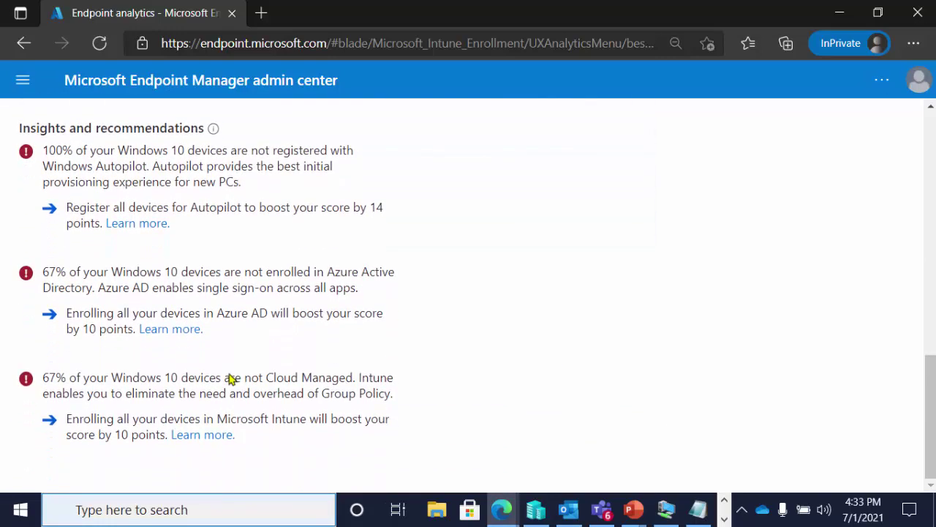
pyautogui.scroll(10, 229, 379)
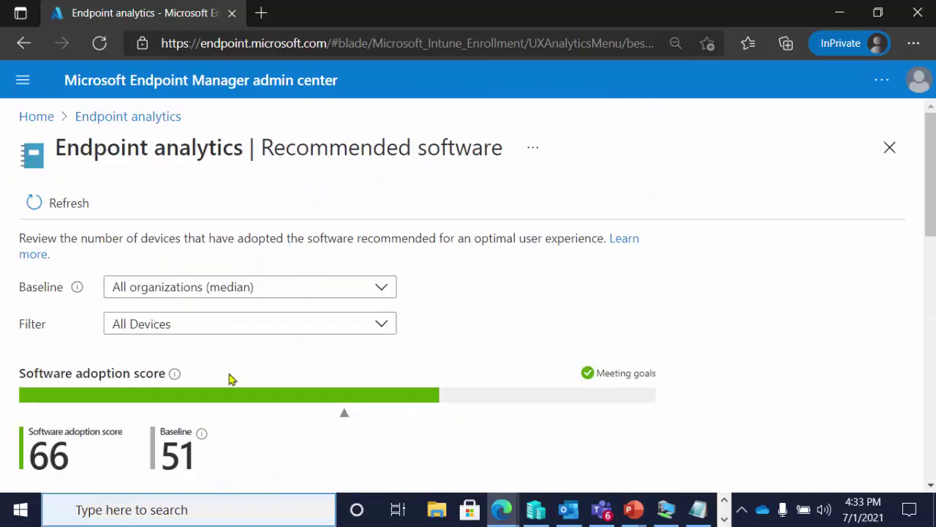
# Open the Application reliability (preview) report and review its app reliability score, top apps reducing the score, and Insights and recommendations
pyautogui.click(22, 79)
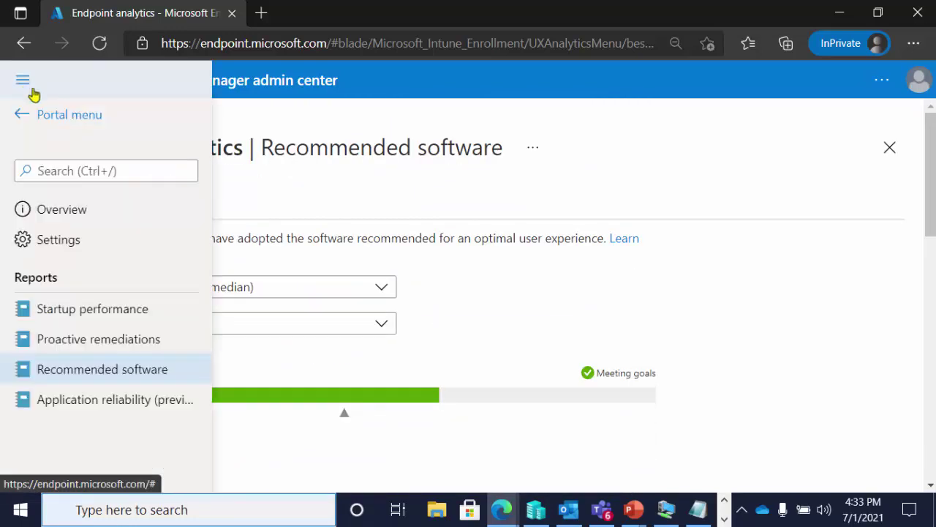
pyautogui.click(93, 405)
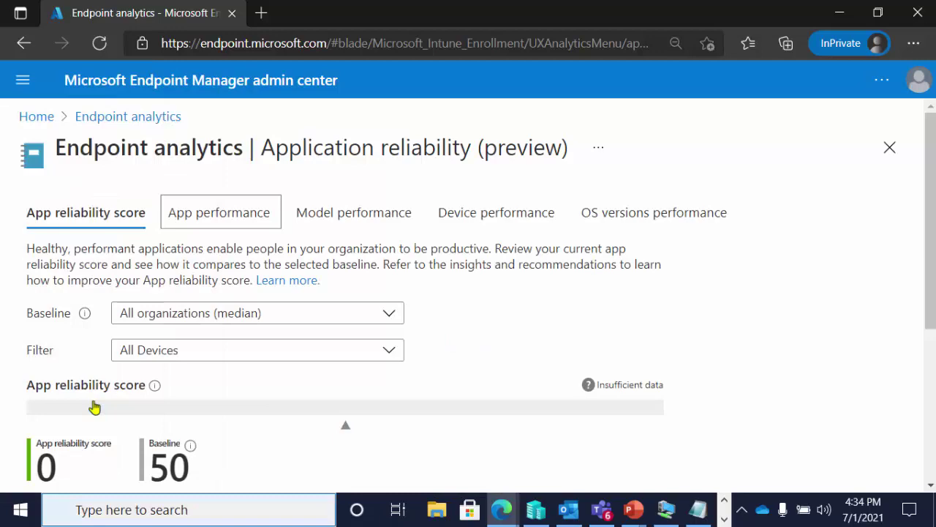
pyautogui.scroll(-2, 605, 338)
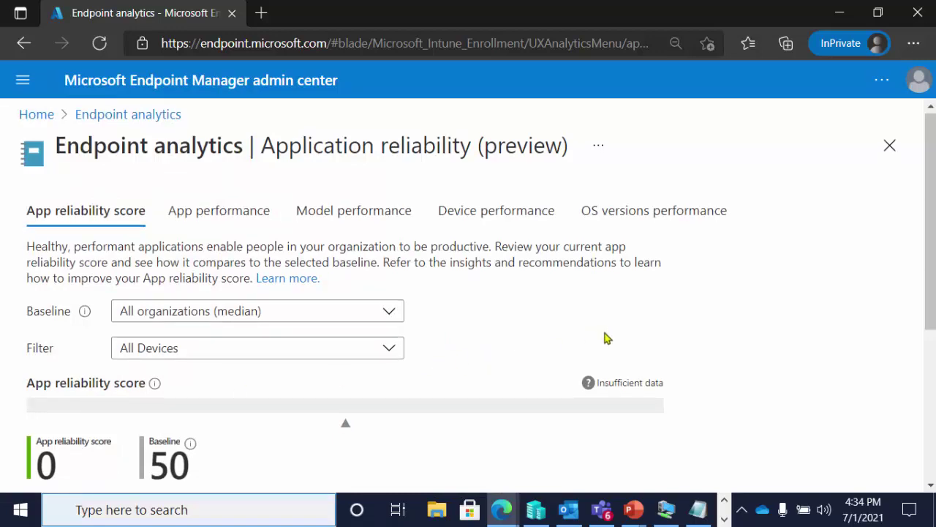
pyautogui.scroll(-2, 606, 338)
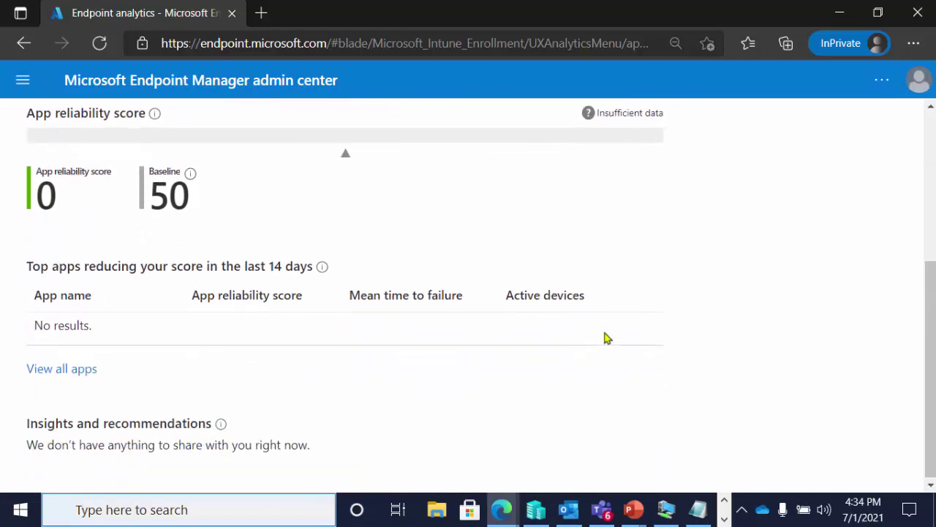
pyautogui.scroll(1, 606, 338)
pyautogui.scroll(3, 606, 338)
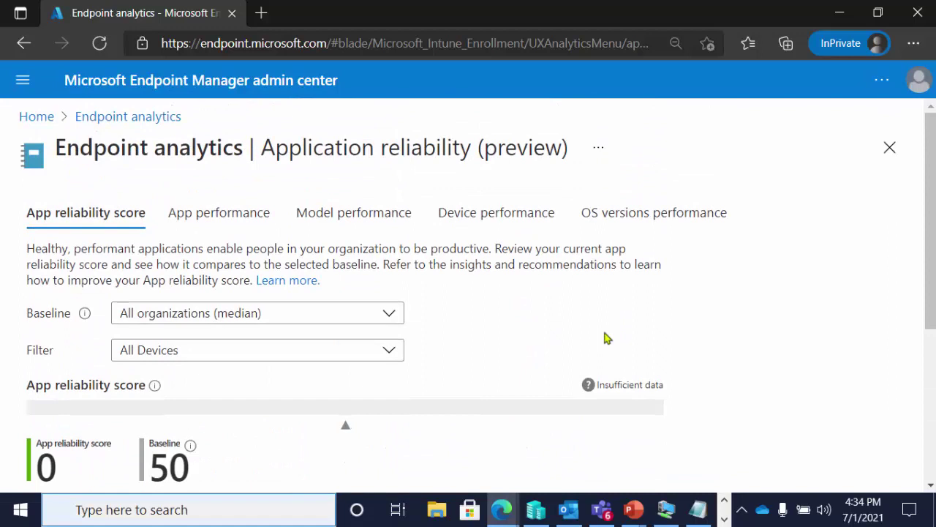
# Review the App performance, Model performance and Device performance tables, and check which columns are available for the device table
pyautogui.click(237, 211)
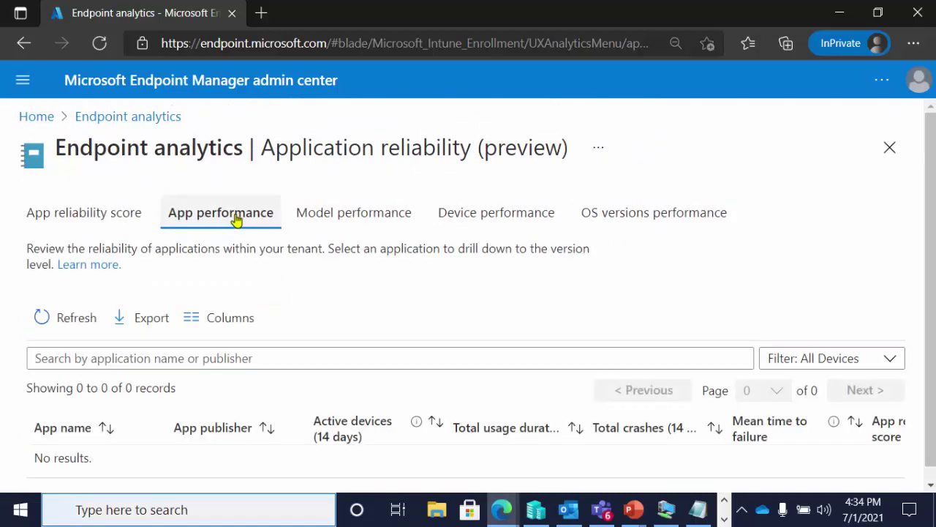
pyautogui.click(366, 211)
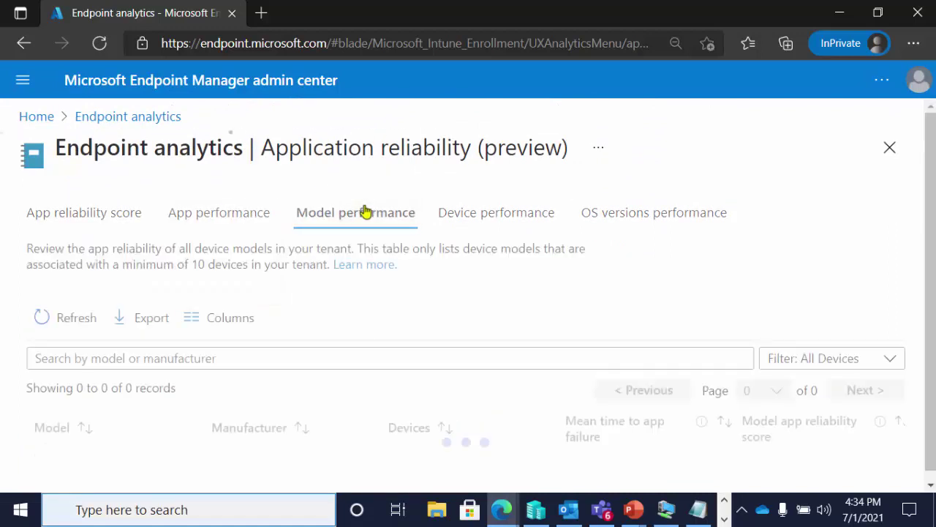
pyautogui.click(510, 215)
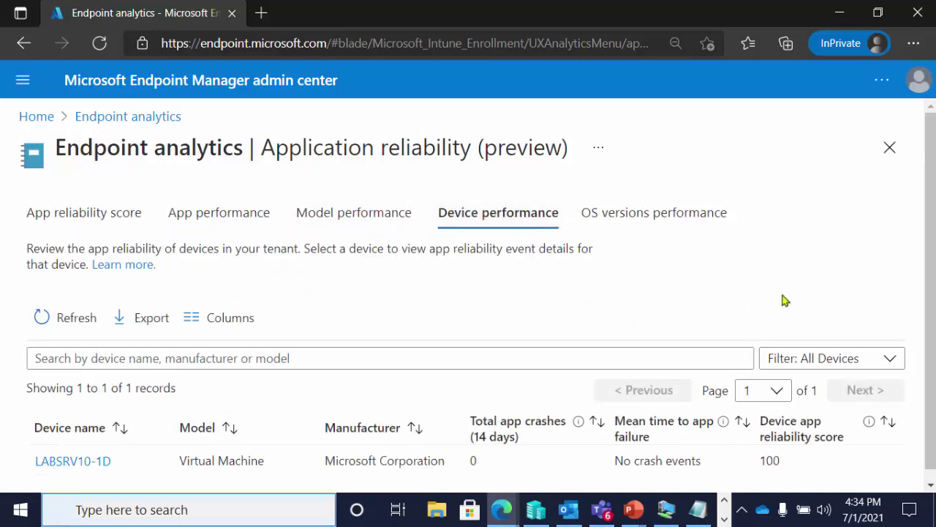
pyautogui.scroll(-1, 931, 330)
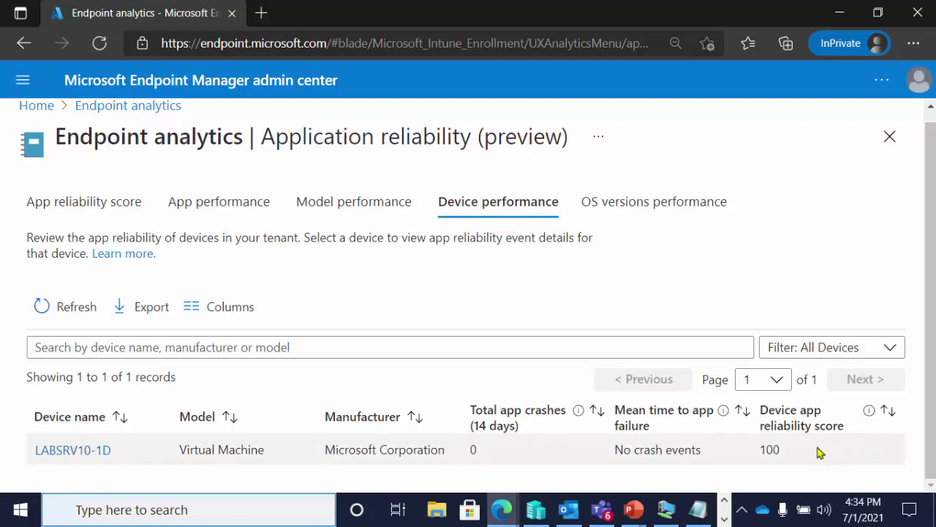
pyautogui.click(241, 307)
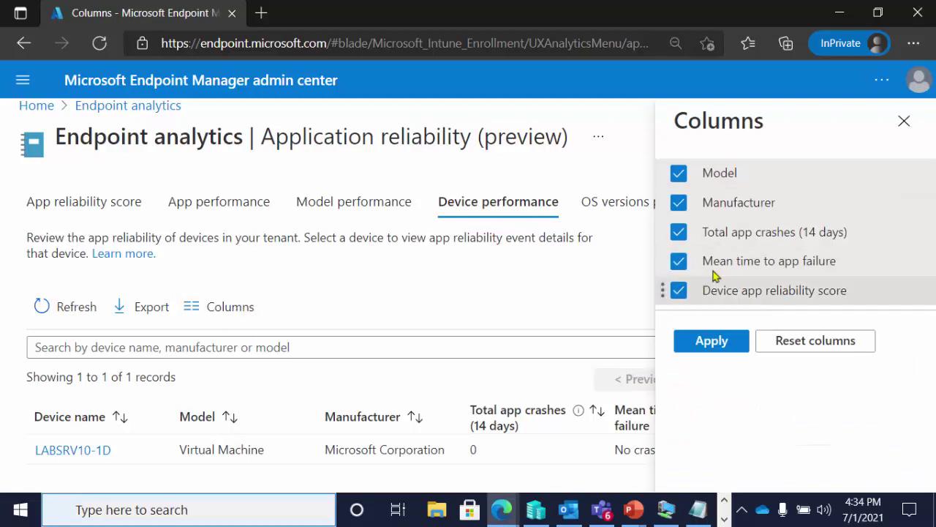
pyautogui.click(904, 120)
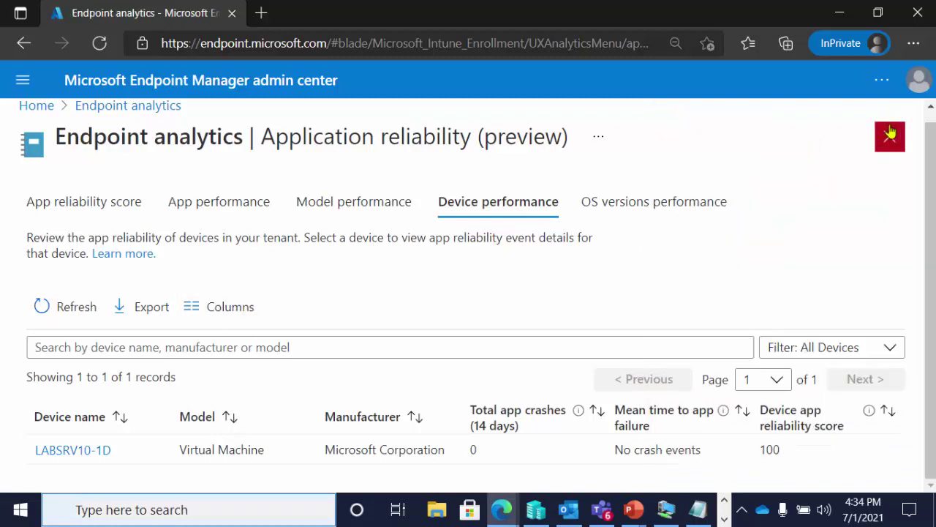
# Review the OS versions performance table for application reliability, and close the browser window to return to the presentation
pyautogui.click(622, 208)
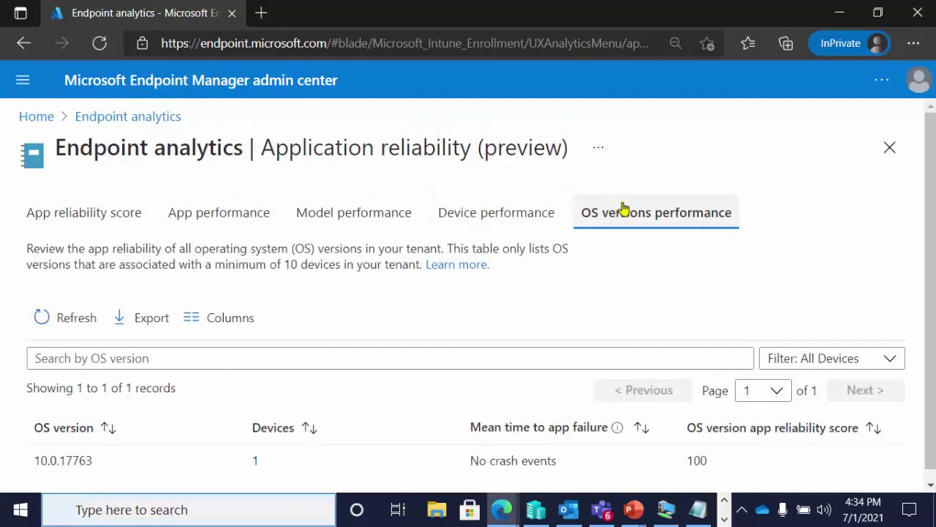
pyautogui.scroll(-1, 930, 282)
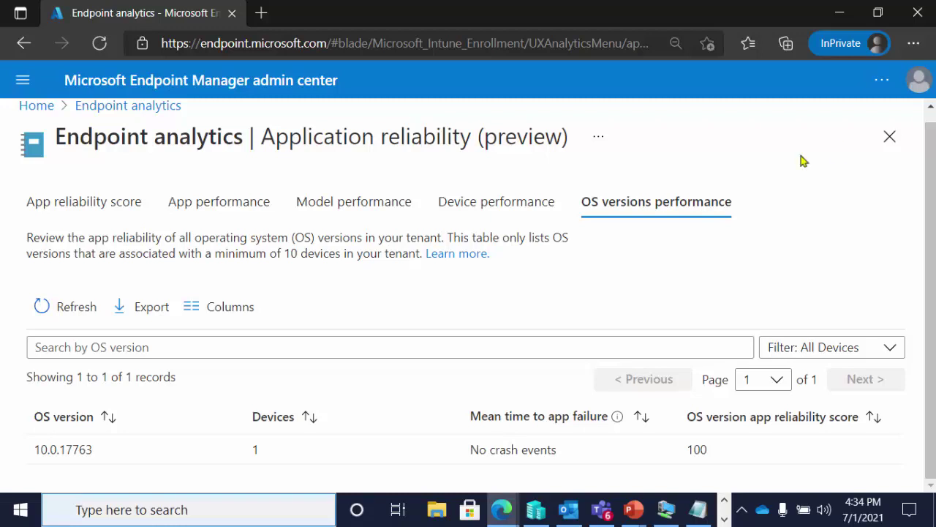
pyautogui.click(918, 20)
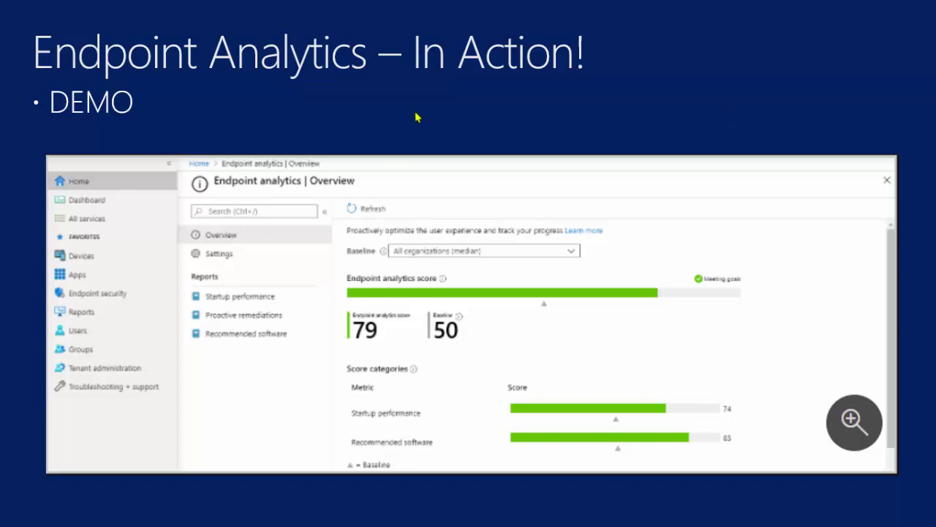
pyautogui.press('Right')
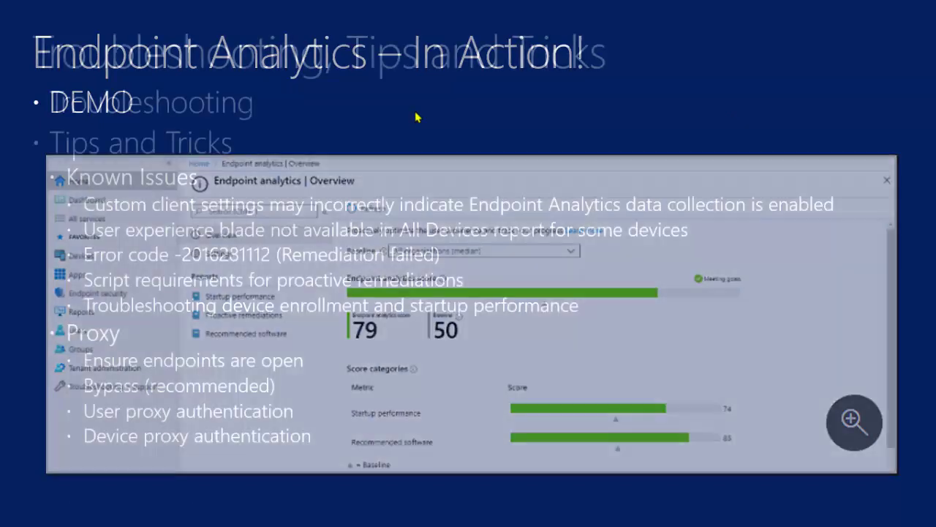